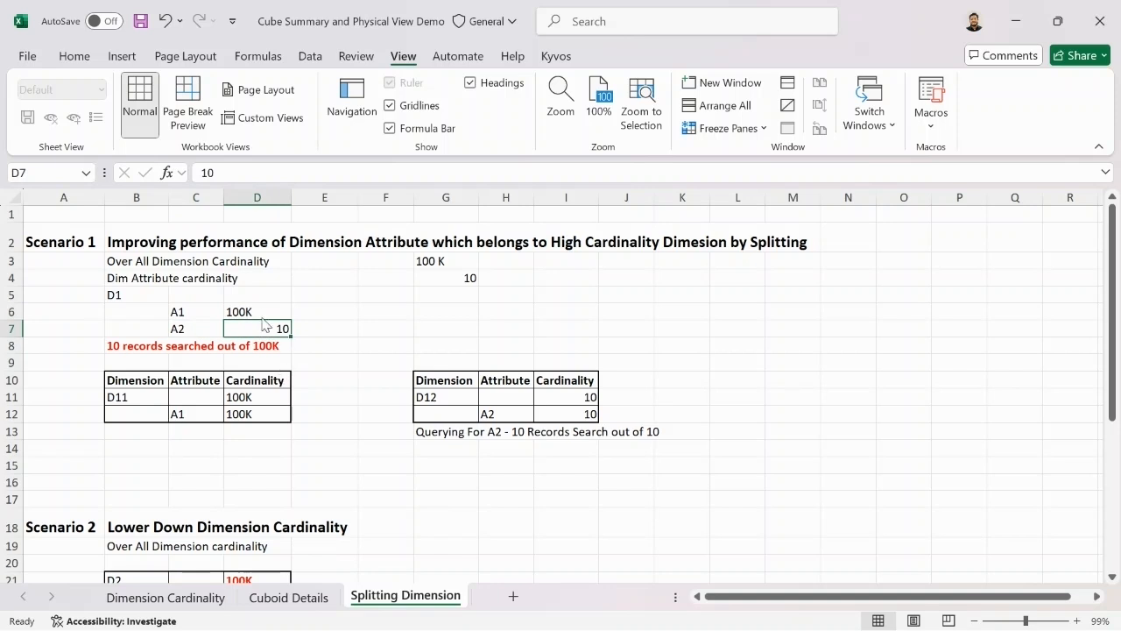
# Step: Examine the Scenario 1 split of dimension D1 into the D11 and D12 tables, including attributes A1 and A2
pyautogui.click(141, 400)
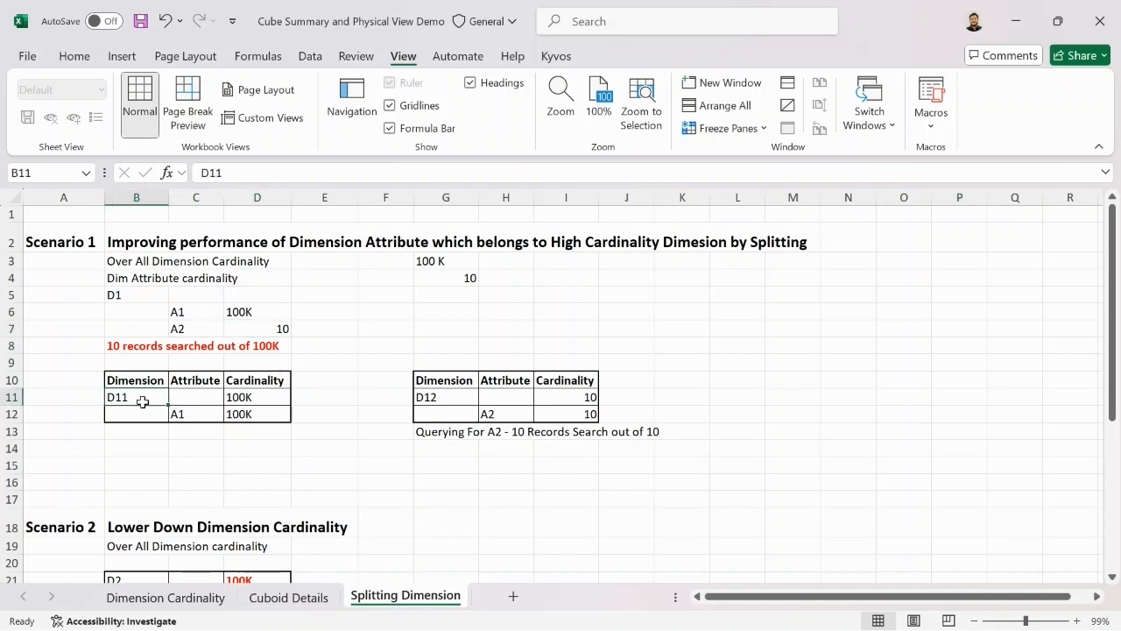
pyautogui.click(198, 418)
pyautogui.click(463, 400)
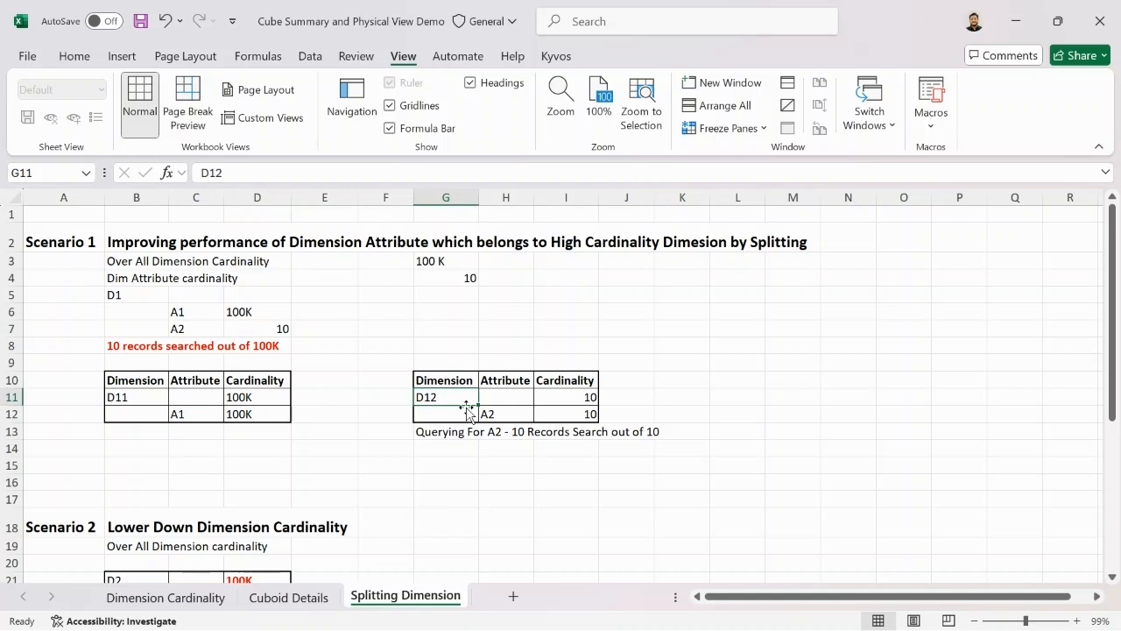
pyautogui.click(500, 419)
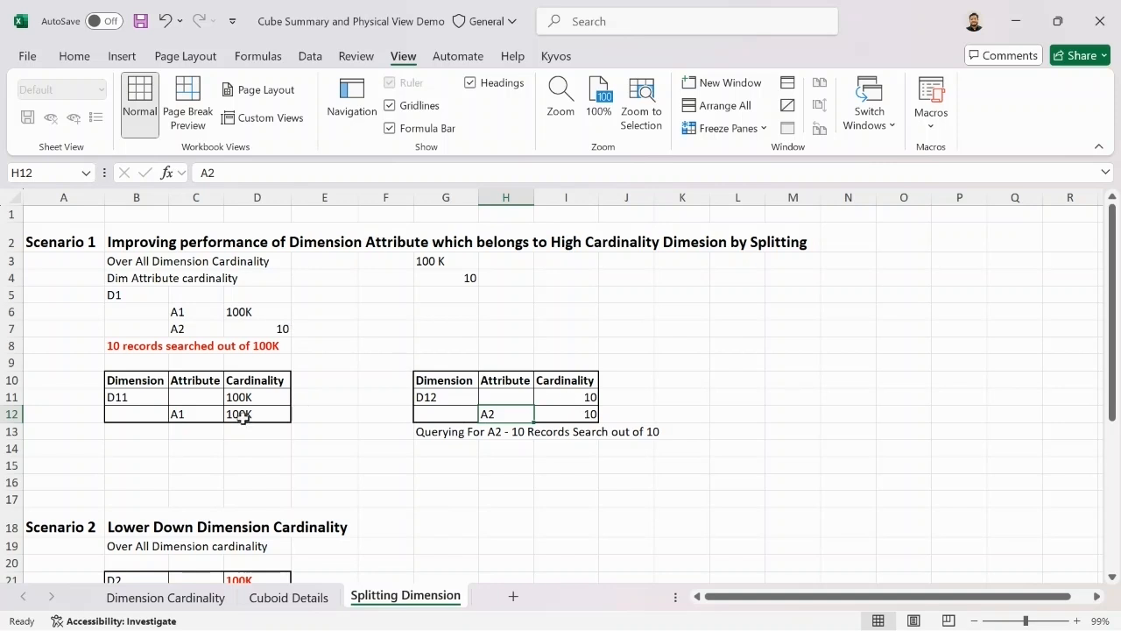
pyautogui.click(508, 447)
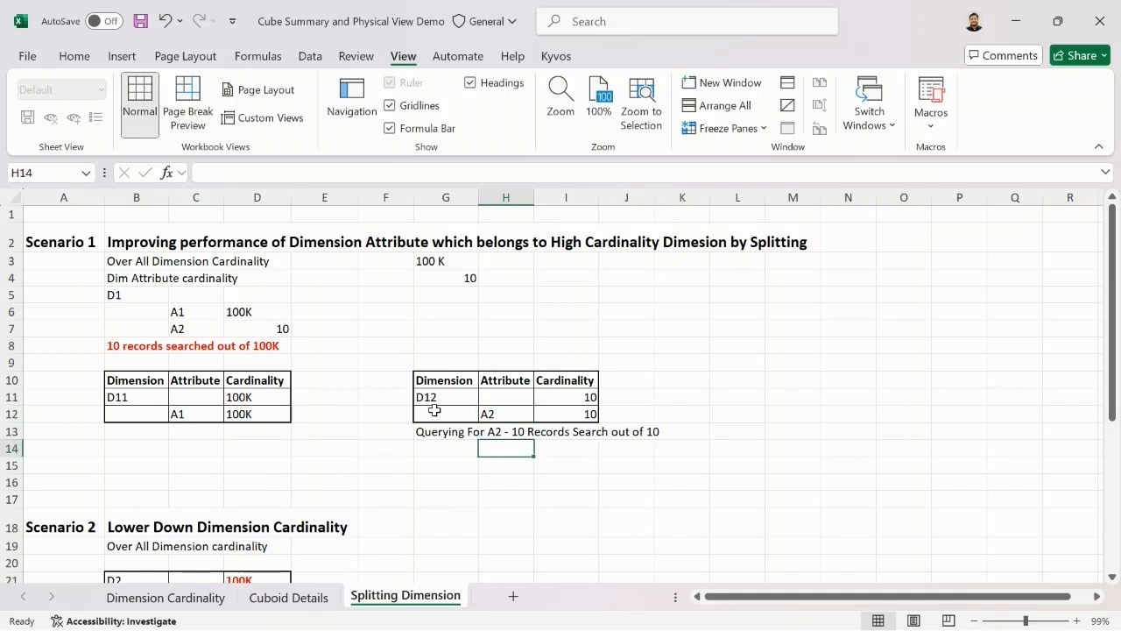
# Step: Examine Scenario 2, comparing dimension D2 and its attribute cardinalities with the split D21 and D22 tables
pyautogui.scroll(-2, 425, 407)
pyautogui.scroll(-1, 421, 407)
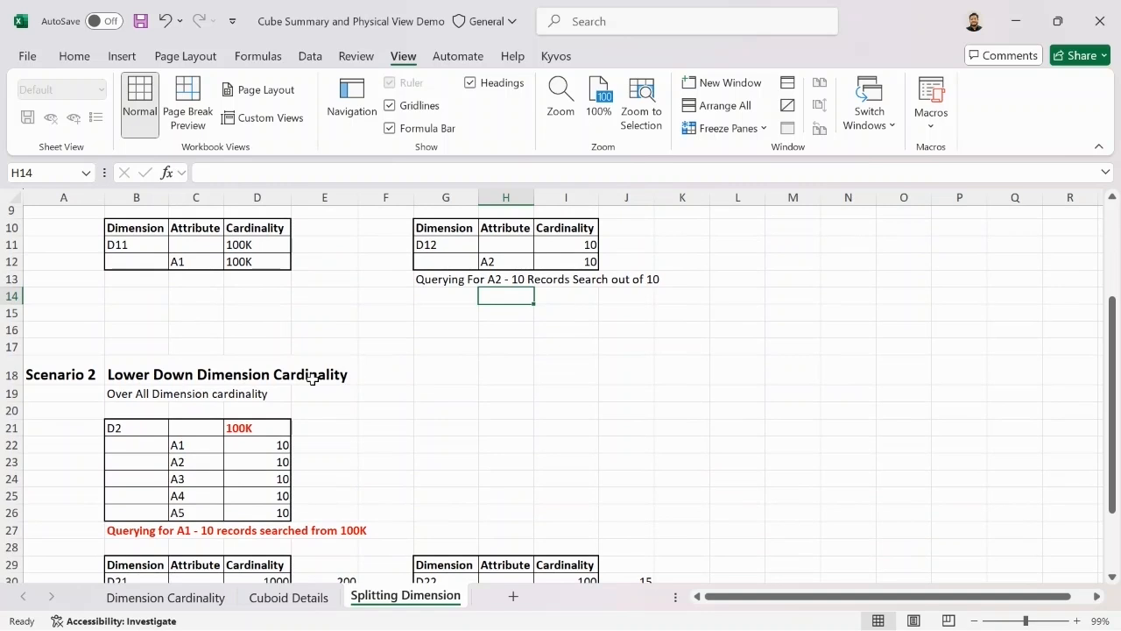
pyautogui.scroll(-1, 313, 378)
pyautogui.click(147, 379)
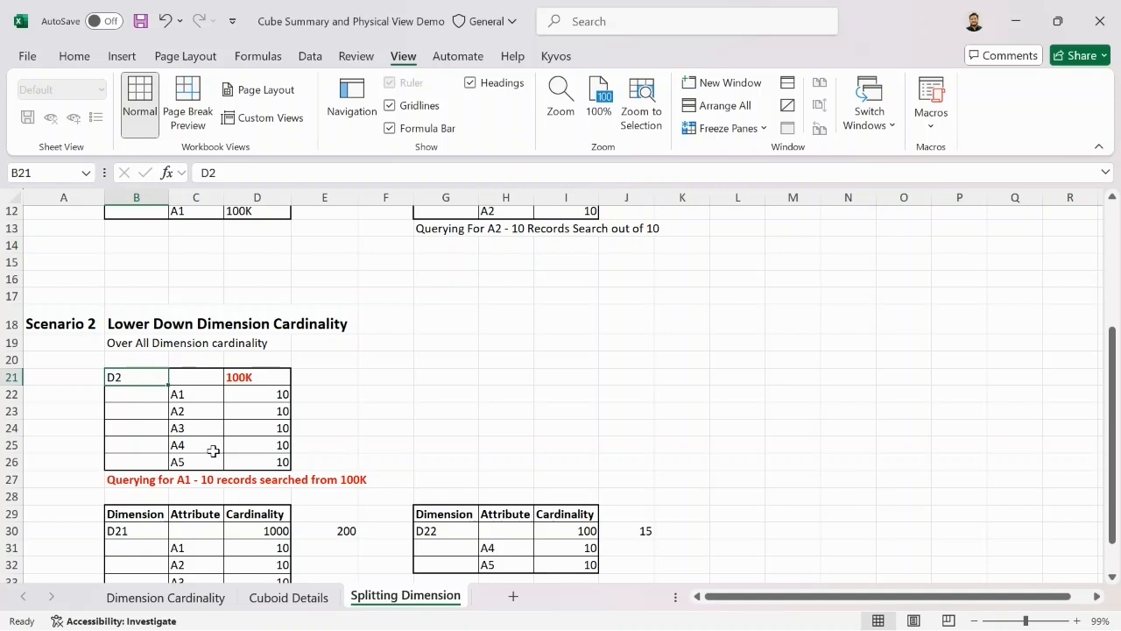
pyautogui.click(257, 376)
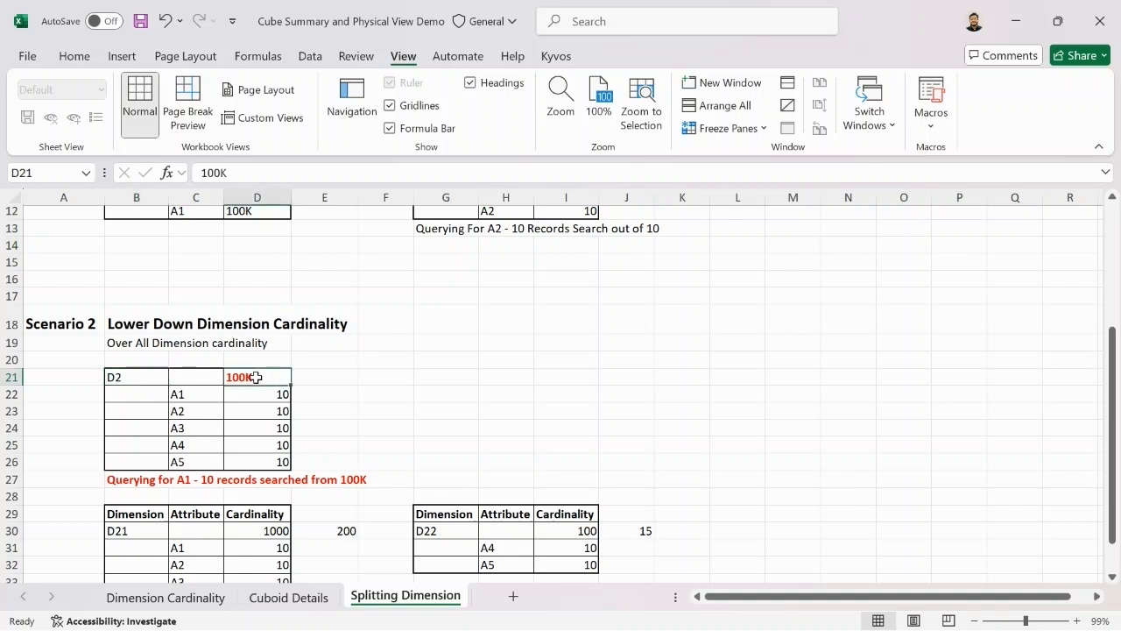
pyautogui.scroll(-2, 354, 387)
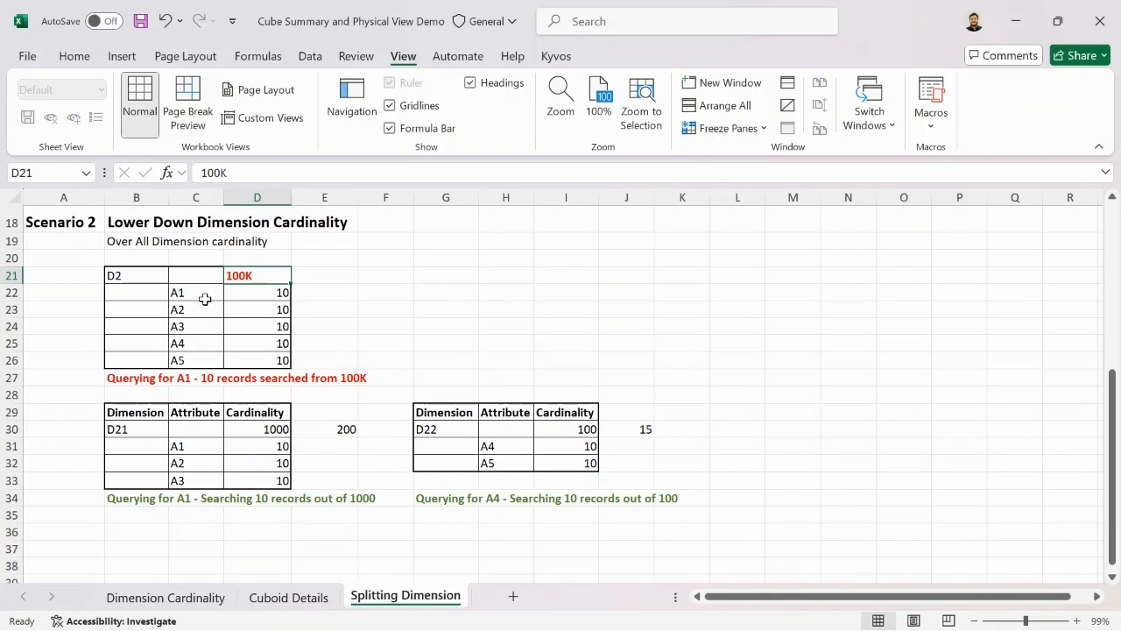
pyautogui.click(266, 294)
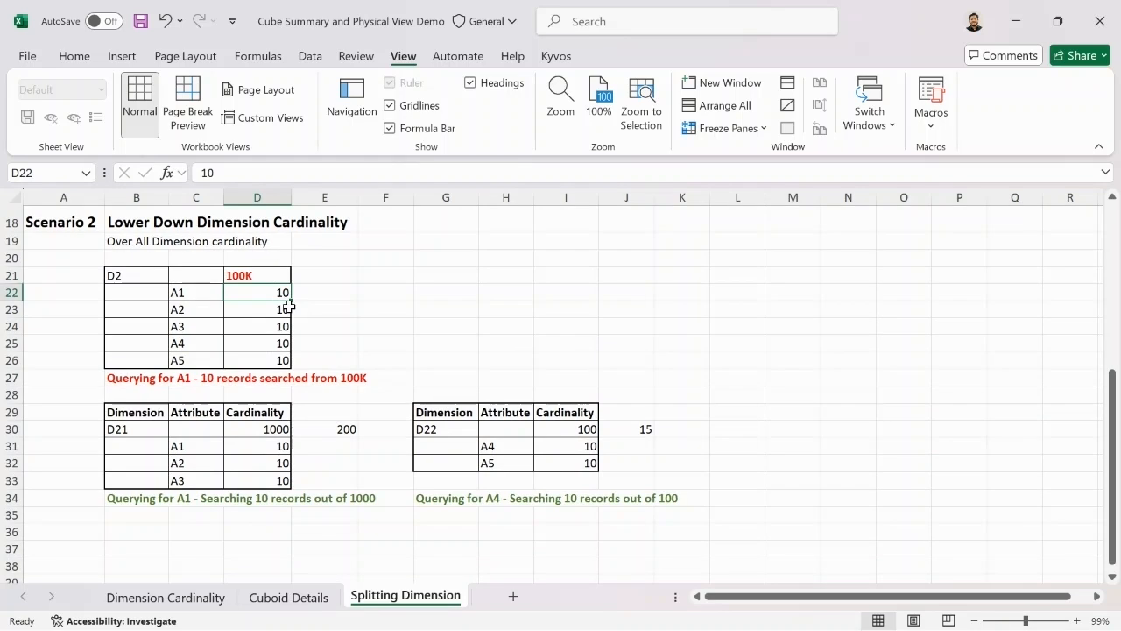
pyautogui.scroll(-2, 329, 330)
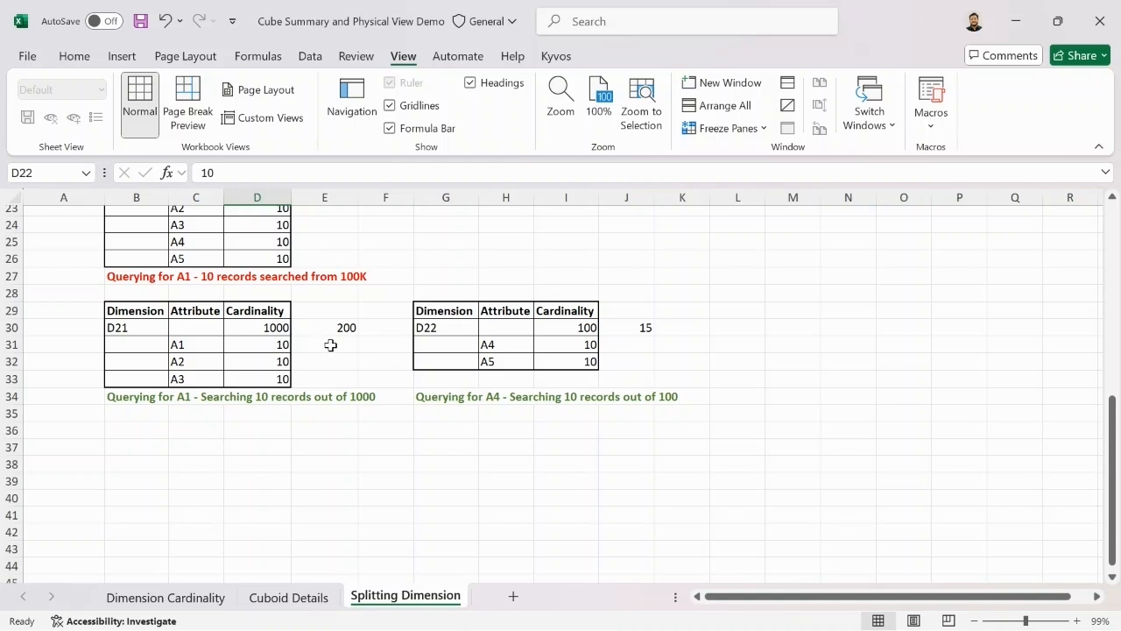
pyautogui.click(341, 333)
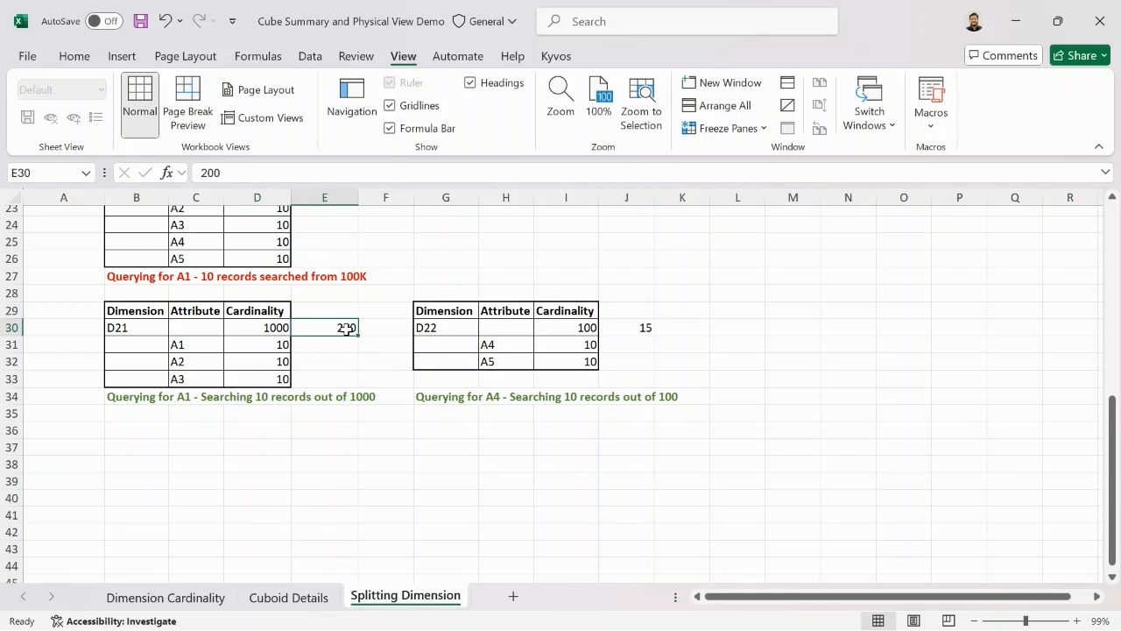
pyautogui.click(649, 331)
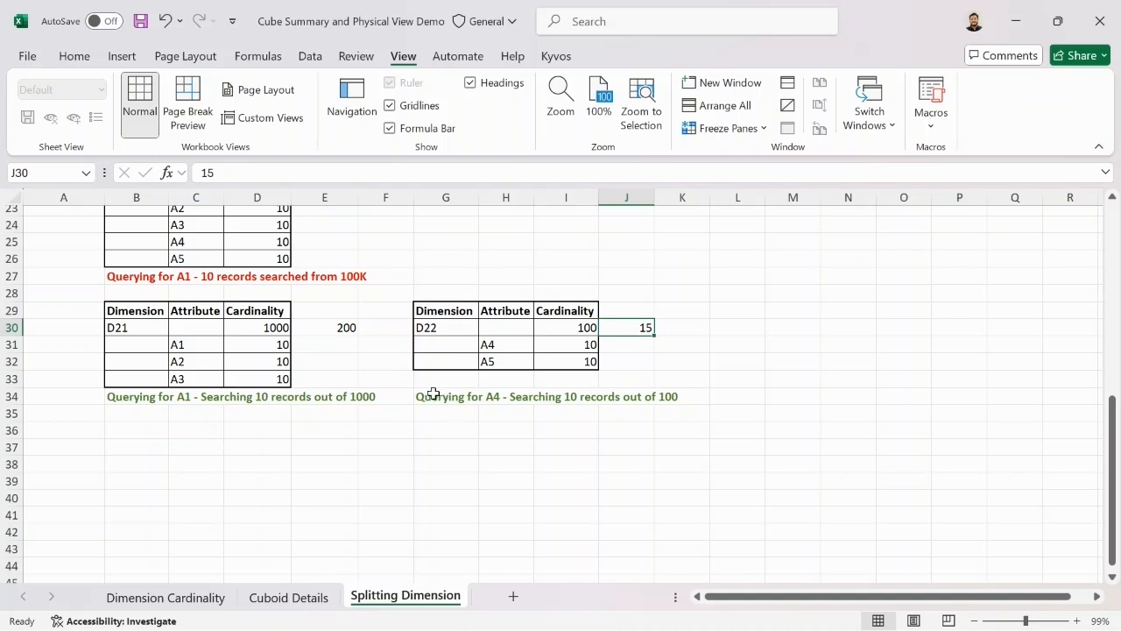
pyautogui.click(335, 320)
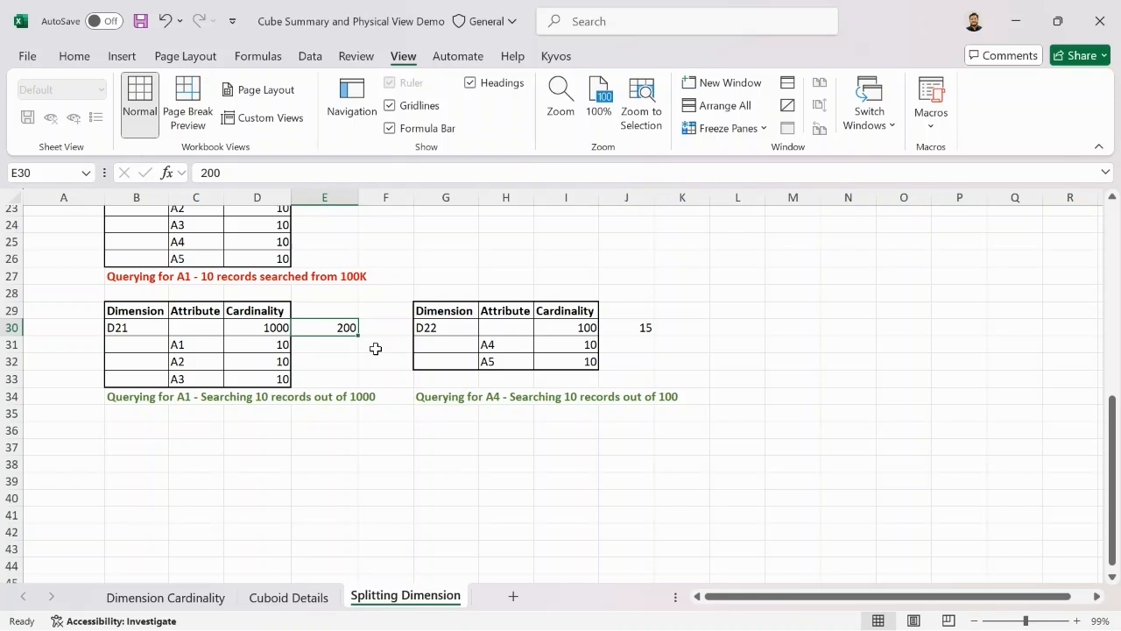
pyautogui.scroll(2, 387, 350)
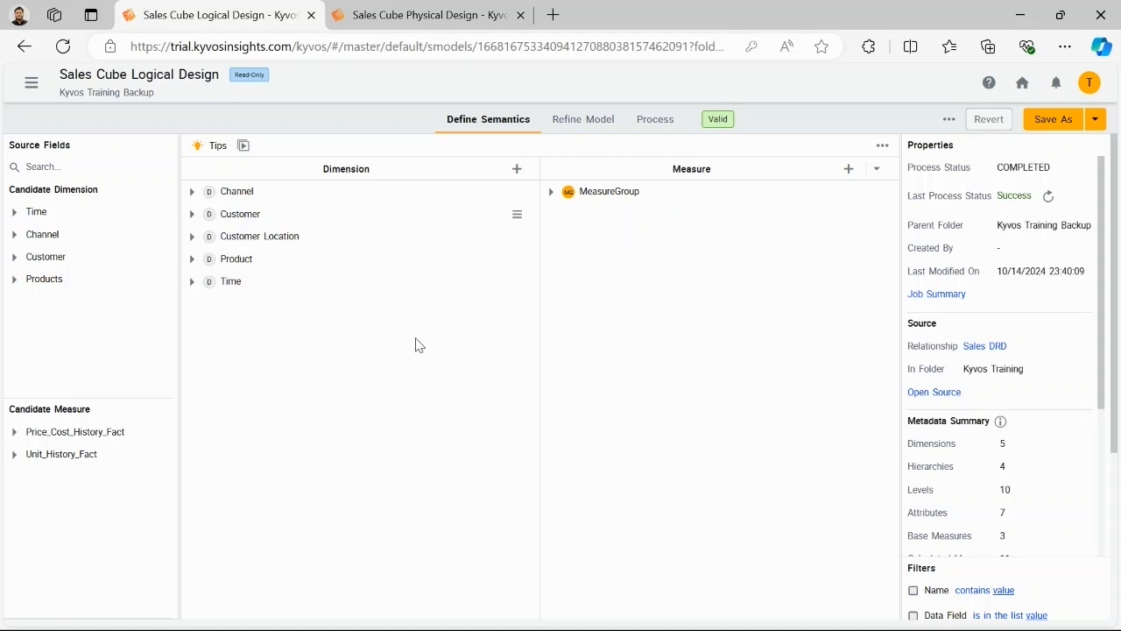
# Step: Switch to Kyvos in the browser and inspect the Customer and Customer Account dimensions in the physical view of Sales Cube Physical Design
pyautogui.click(430, 12)
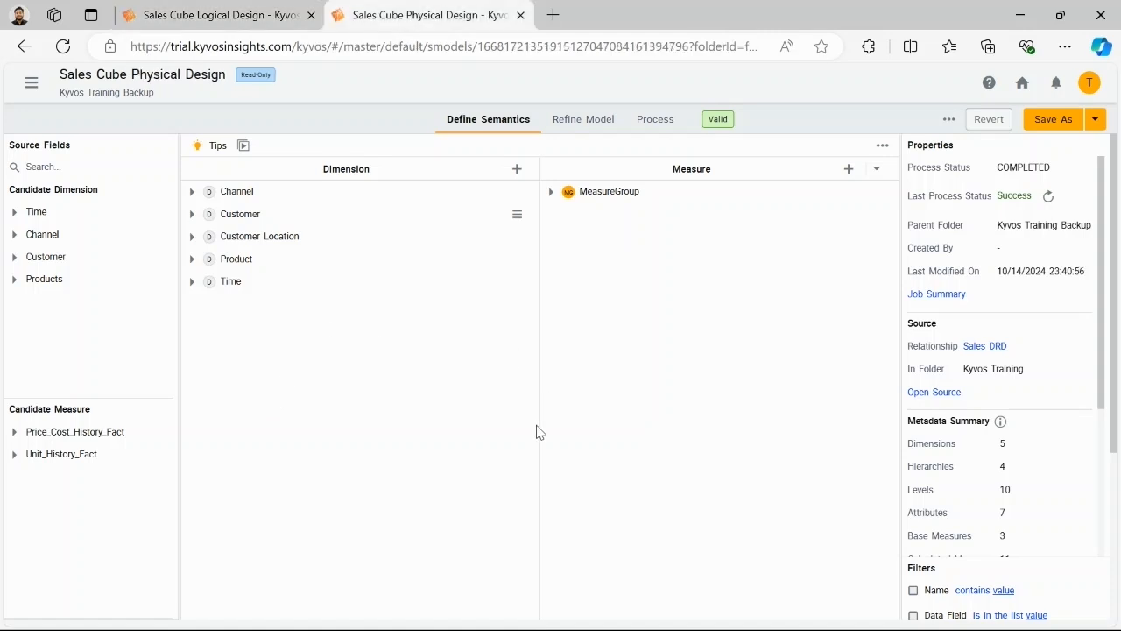
pyautogui.click(584, 127)
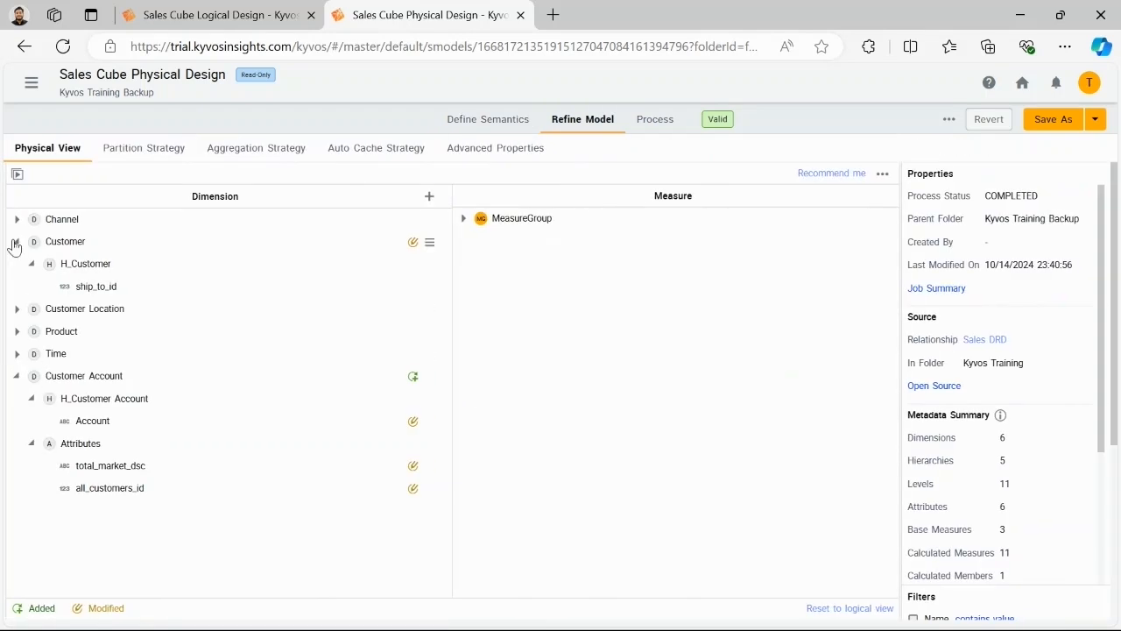
pyautogui.click(17, 333)
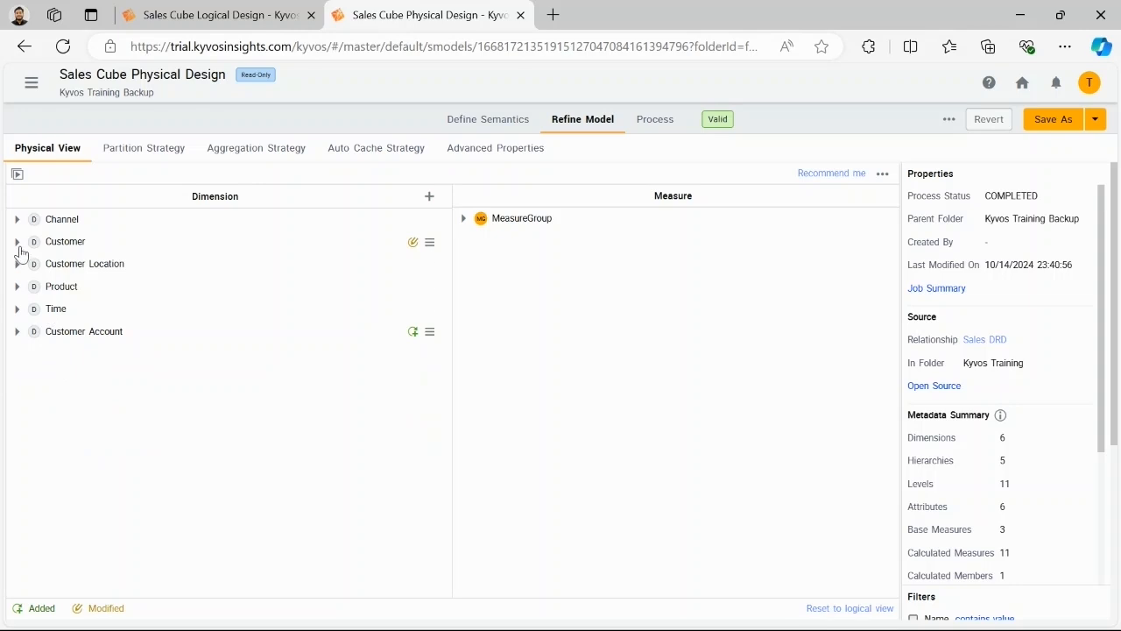
pyautogui.click(17, 245)
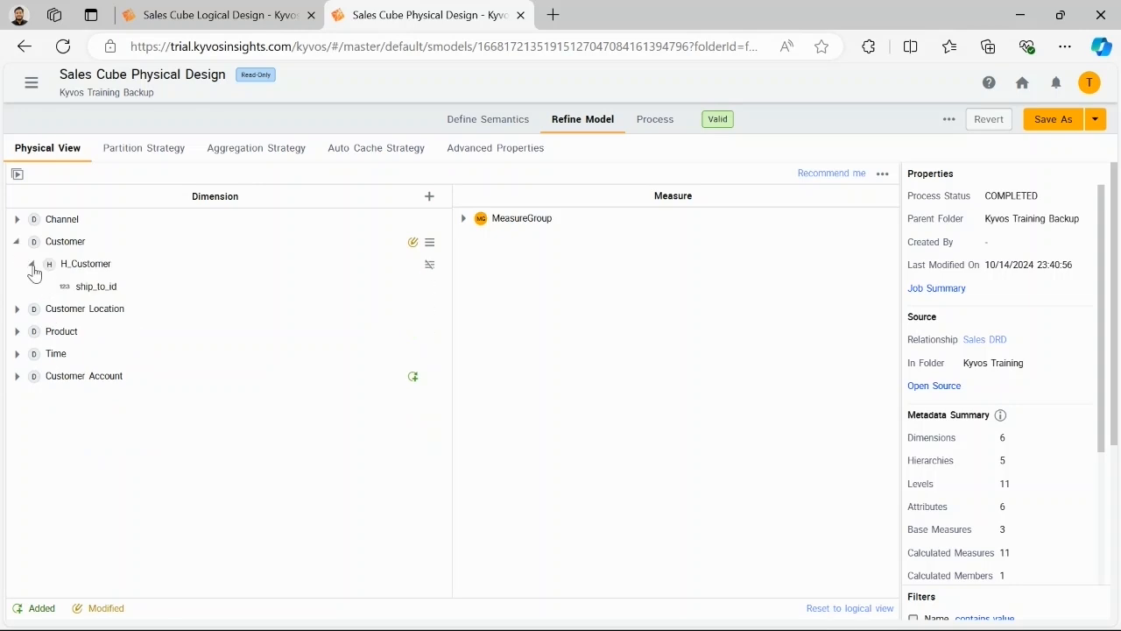
pyautogui.click(17, 377)
# Step: Expand the Customer dimension in Sales Cube Logical Design to inspect its hierarchy and attributes
pyautogui.hotkey('ctrl', 'shift', 'Tab')
pyautogui.click(191, 213)
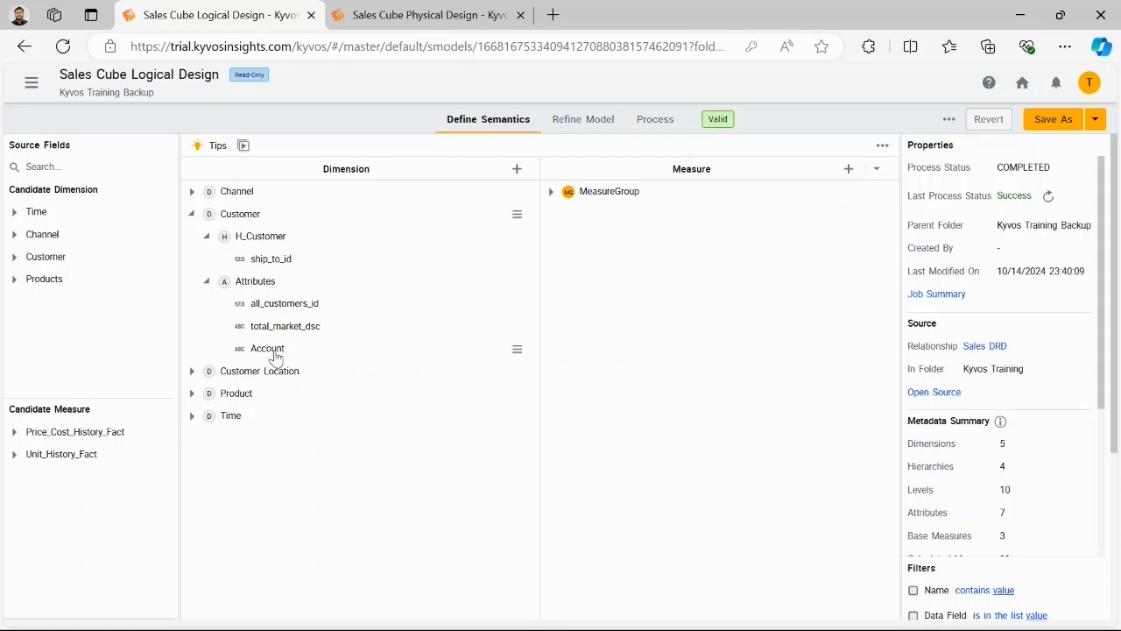
pyautogui.moveTo(275, 355)
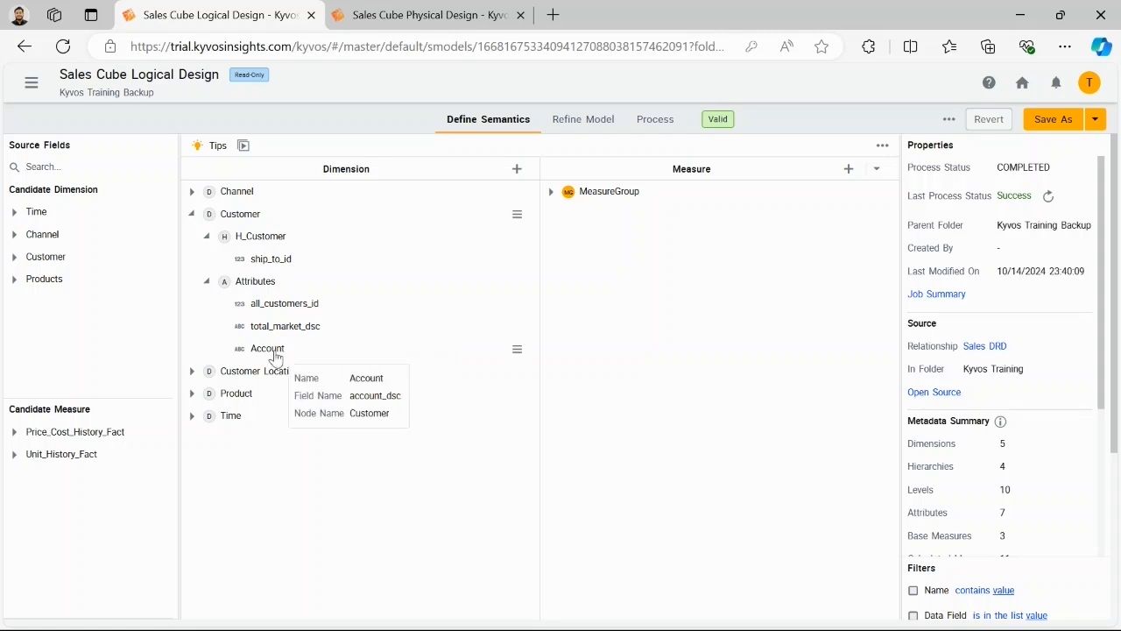
# Step: Clear the logical design's Completion Time job filter and review the Customer dimension in the Process Full Data job summary
pyautogui.click(663, 123)
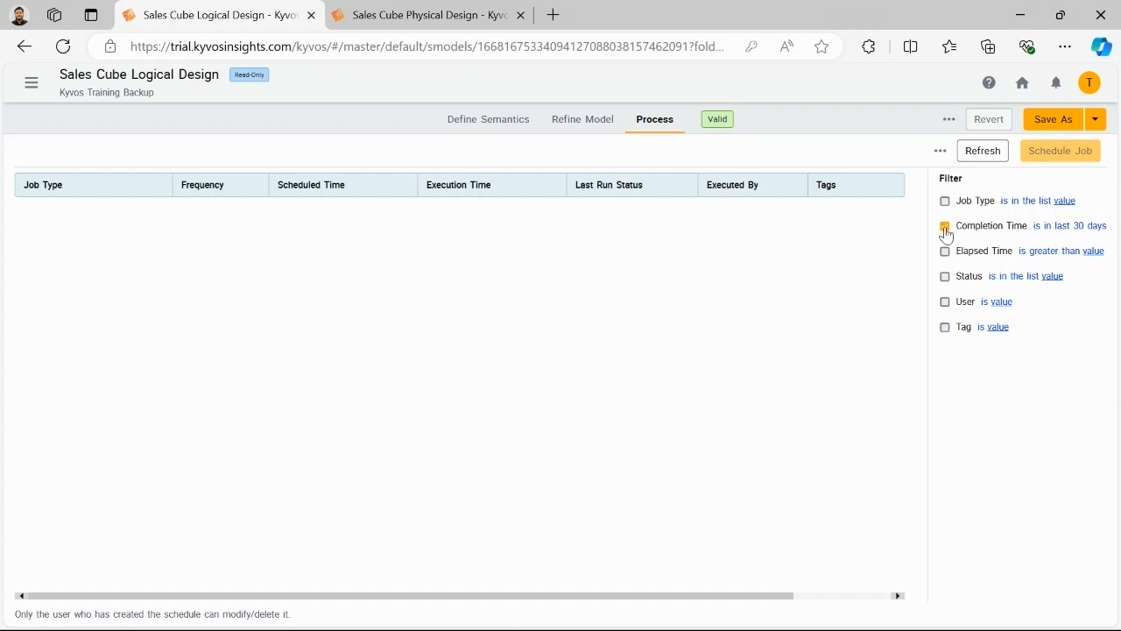
pyautogui.click(475, 233)
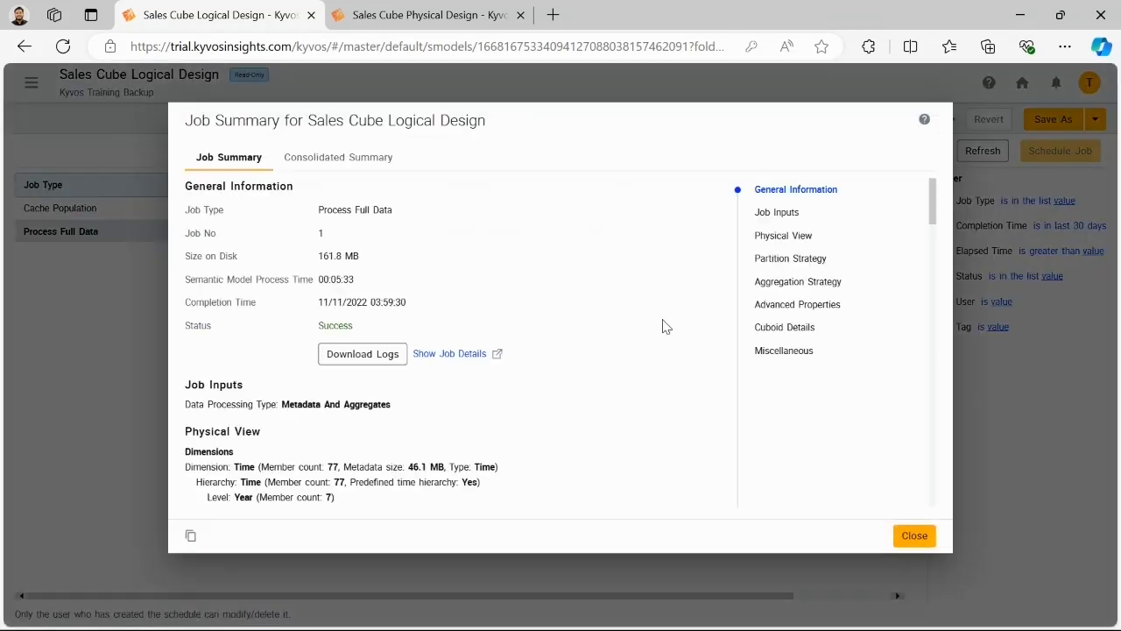
pyautogui.scroll(-4, 653, 389)
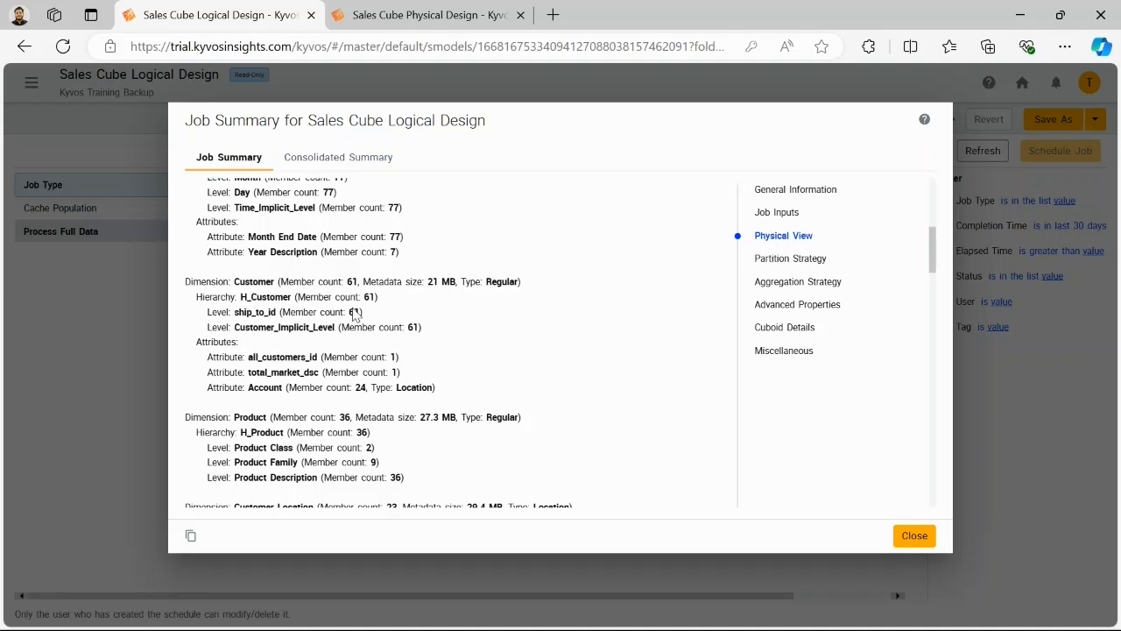
pyautogui.scroll(-2, 356, 315)
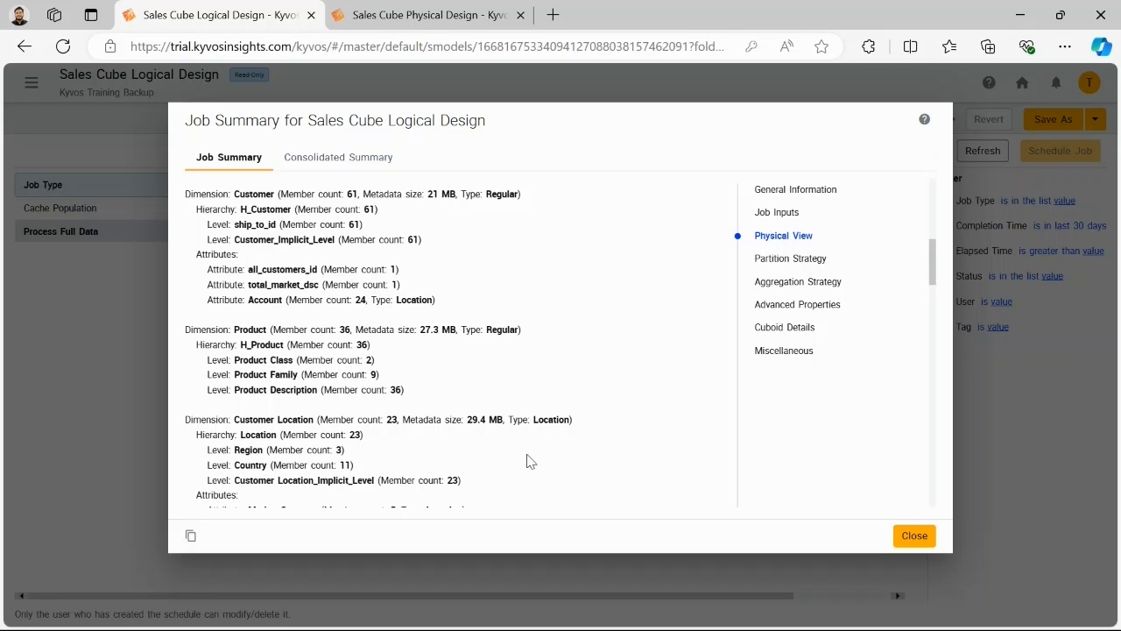
# Step: Compare the Customer and Customer Account dimensions in the Sales Cube Physical Design job summary with the logical design's, enlarging the window downward
pyautogui.moveTo(648, 617)
pyautogui.click(727, 534)
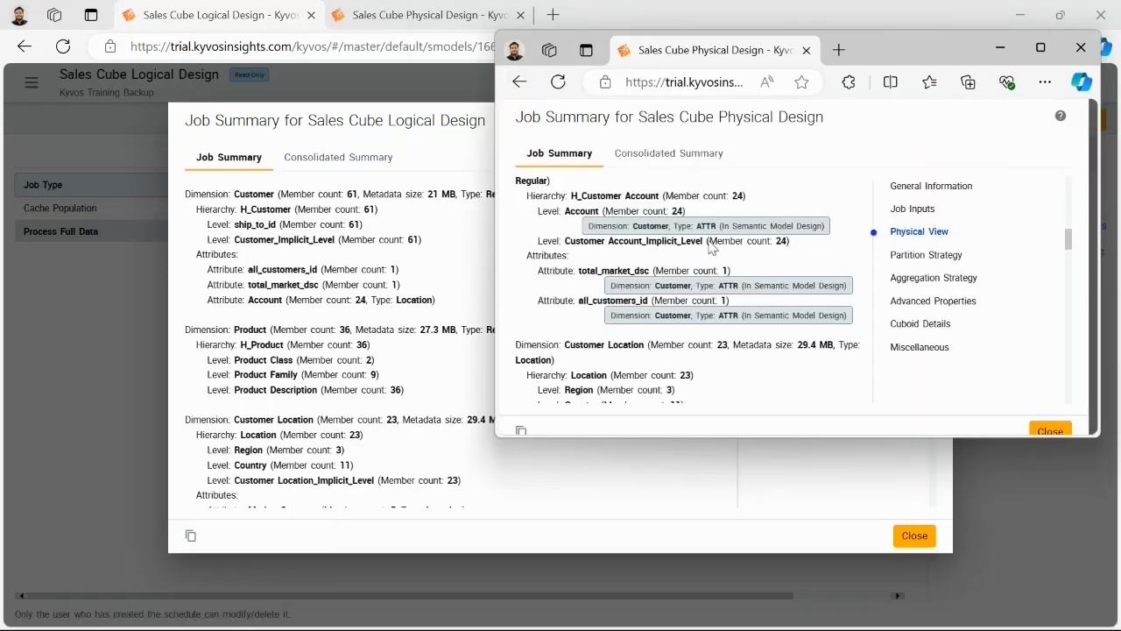
pyautogui.scroll(2, 626, 242)
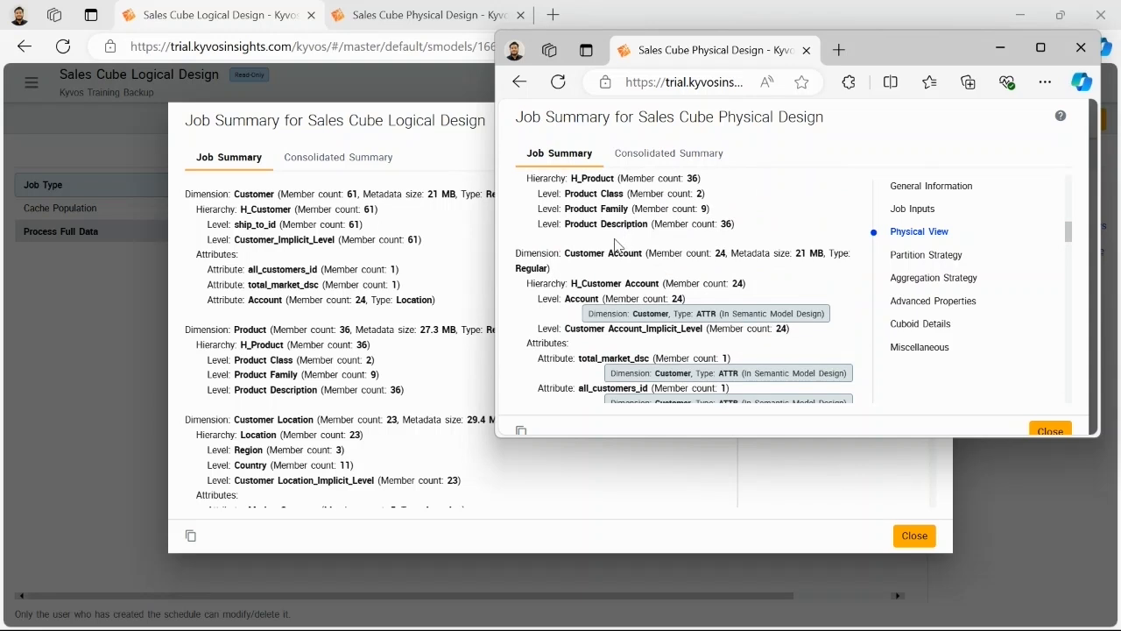
pyautogui.scroll(2, 648, 217)
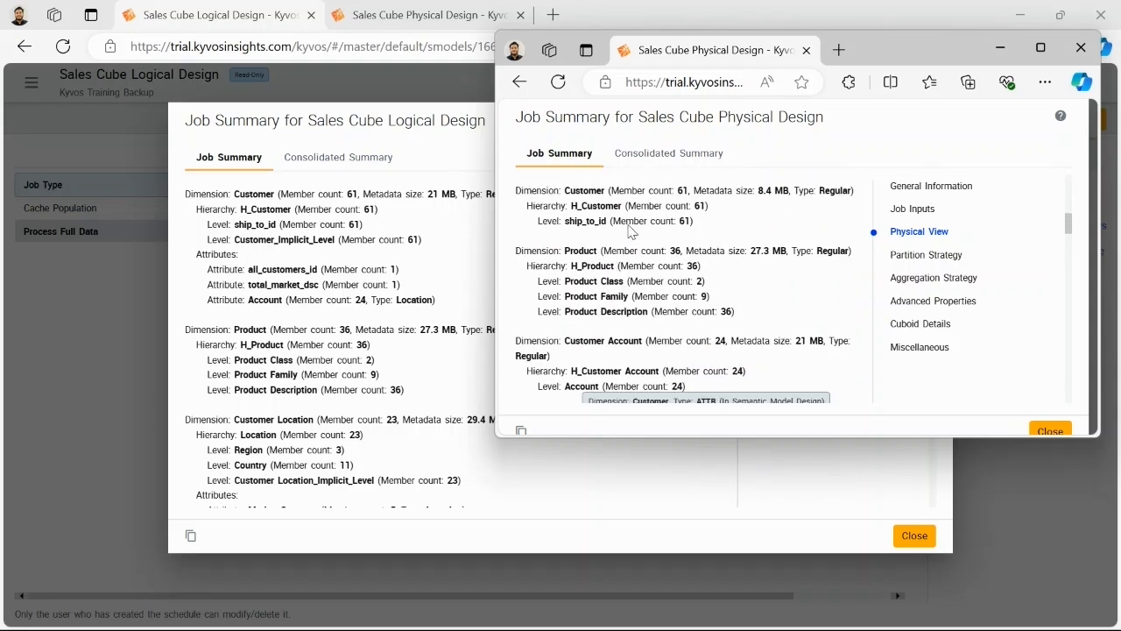
pyautogui.scroll(-2, 632, 232)
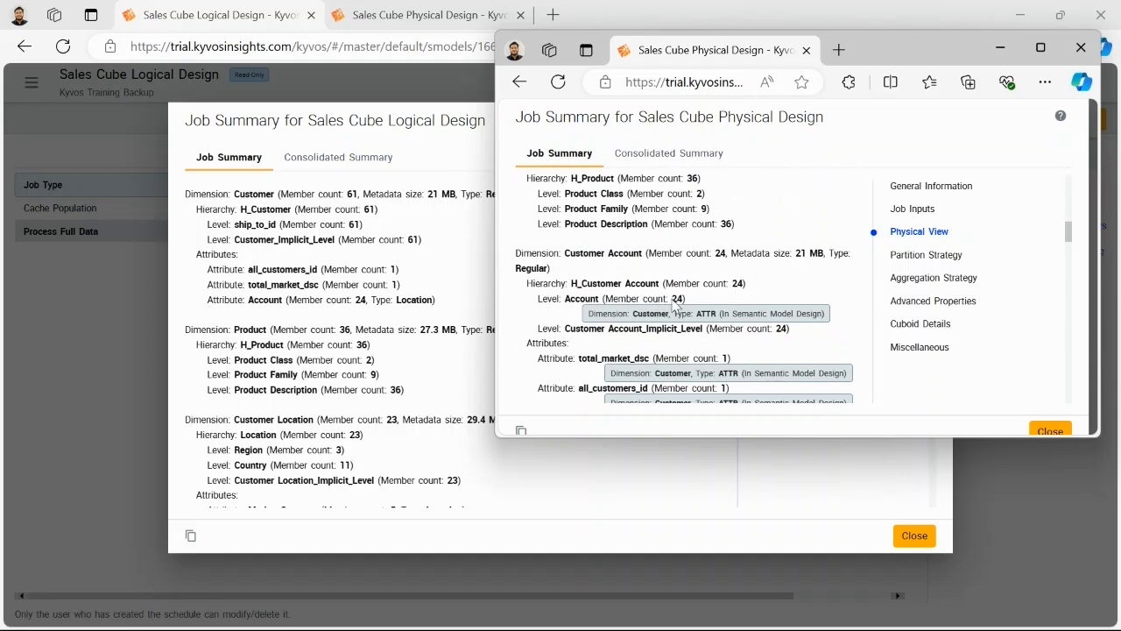
pyautogui.scroll(-2, 649, 314)
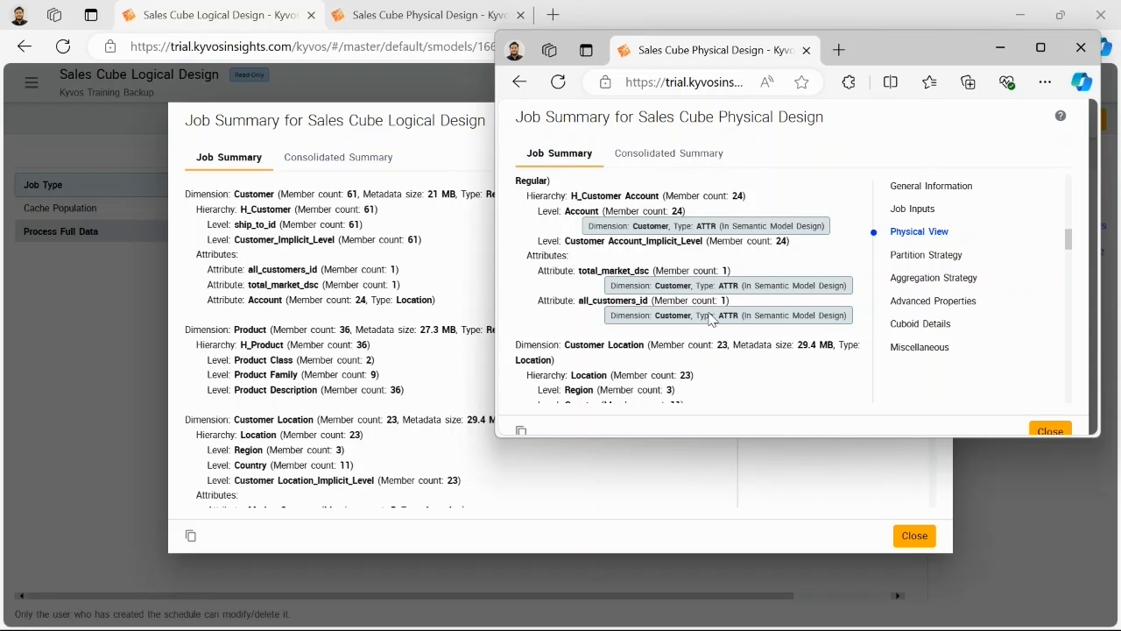
pyautogui.moveTo(834, 436); pyautogui.dragTo(845, 604)
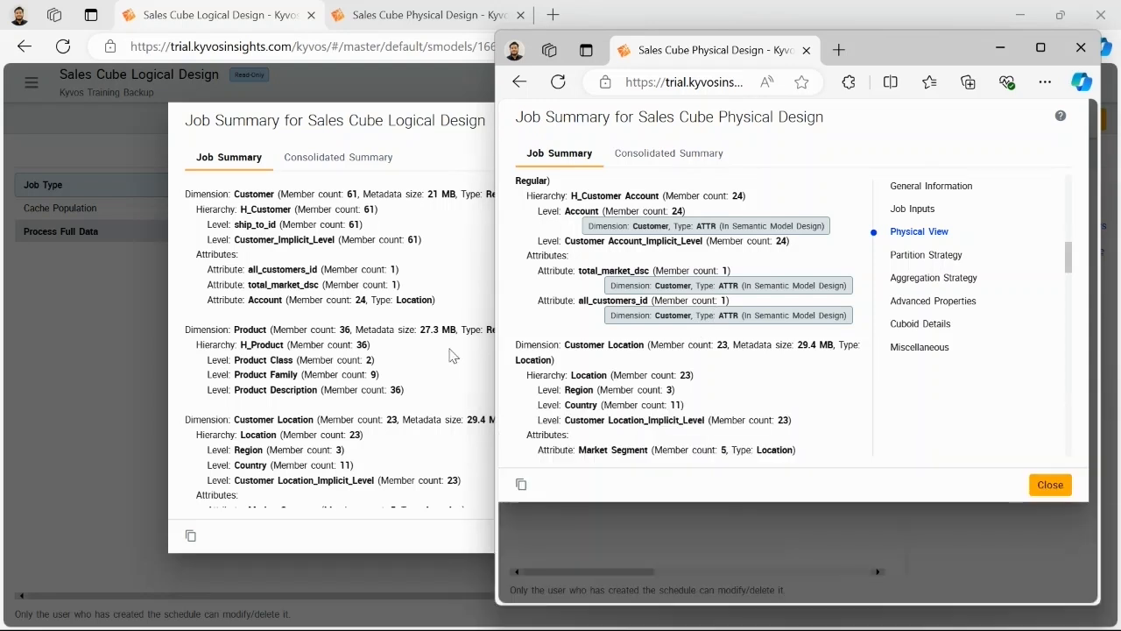
pyautogui.scroll(2, 604, 341)
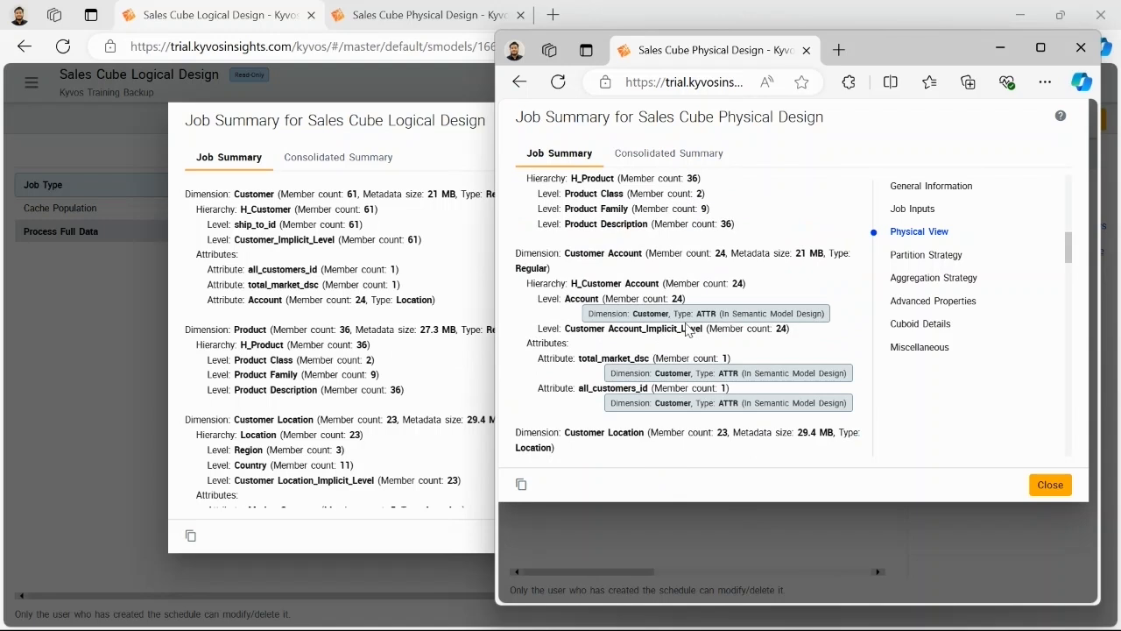
pyautogui.scroll(2, 670, 320)
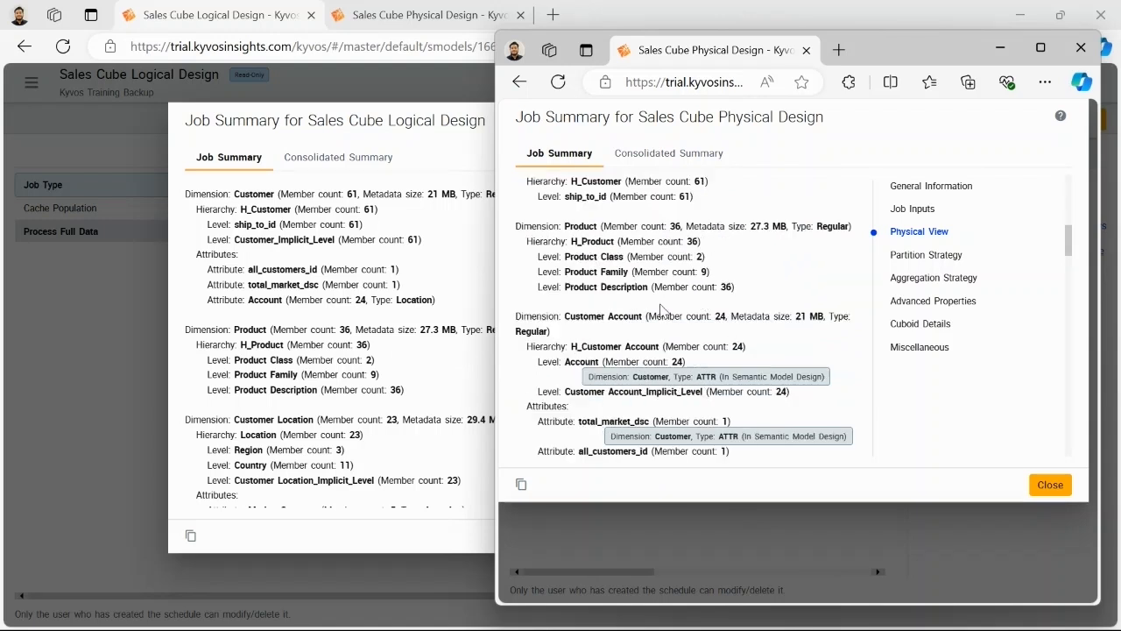
pyautogui.scroll(2, 533, 318)
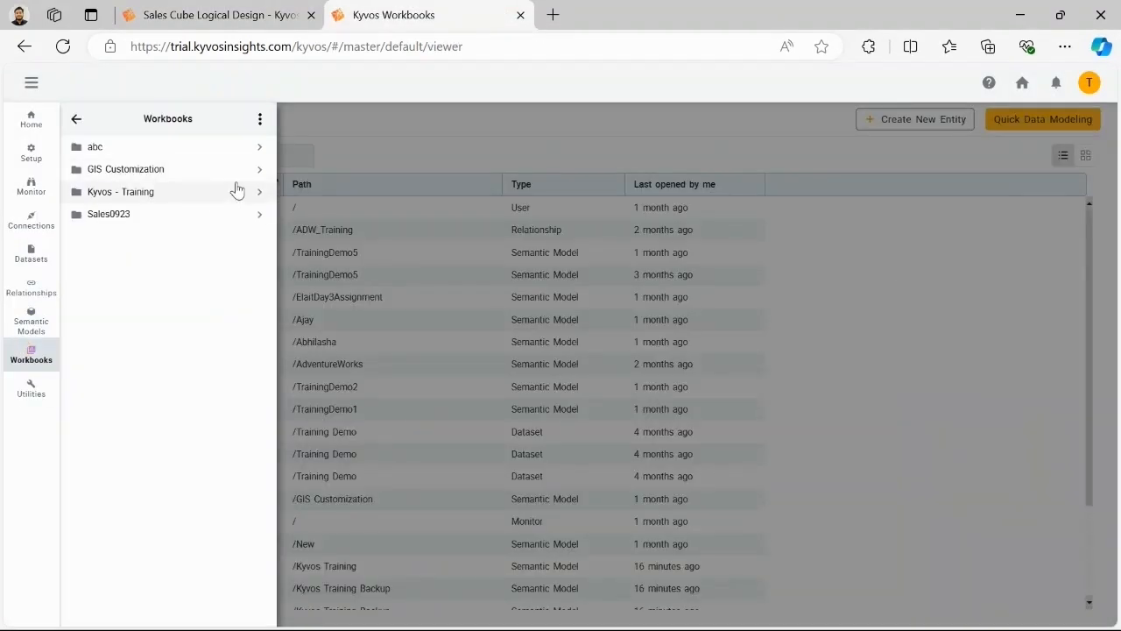
# Step: Create a workbook in the Kyvos - Training folder with worksheet Sheet 1 based on Sales Cube Physical Design from Kyvos Training Backup
pyautogui.click(239, 191)
pyautogui.click(260, 122)
pyautogui.click(295, 136)
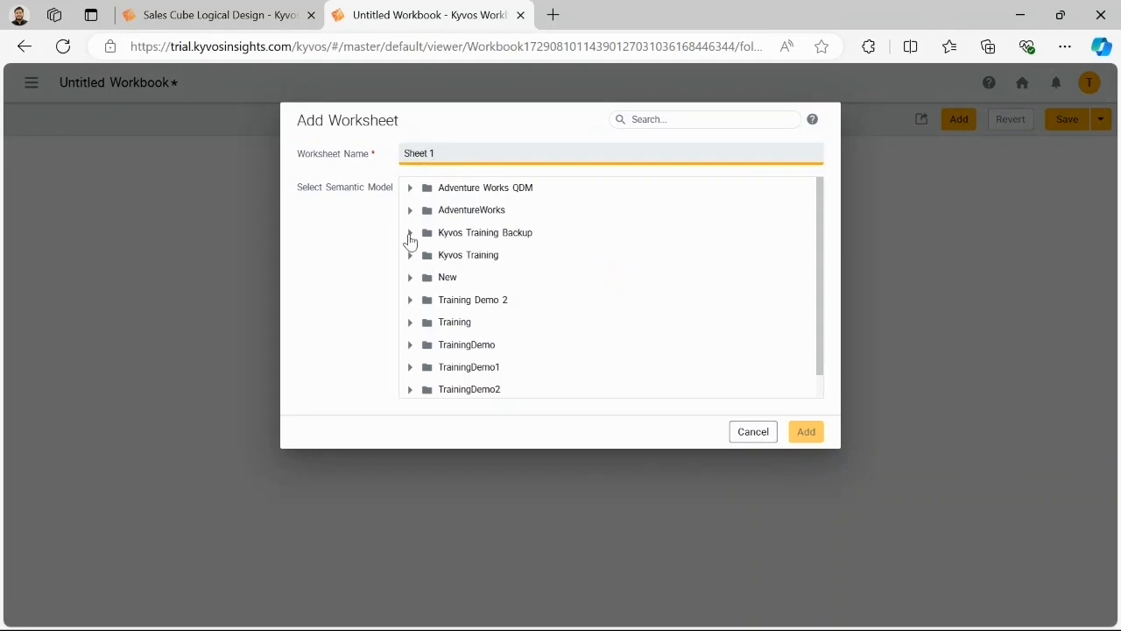
pyautogui.click(410, 232)
pyautogui.click(543, 364)
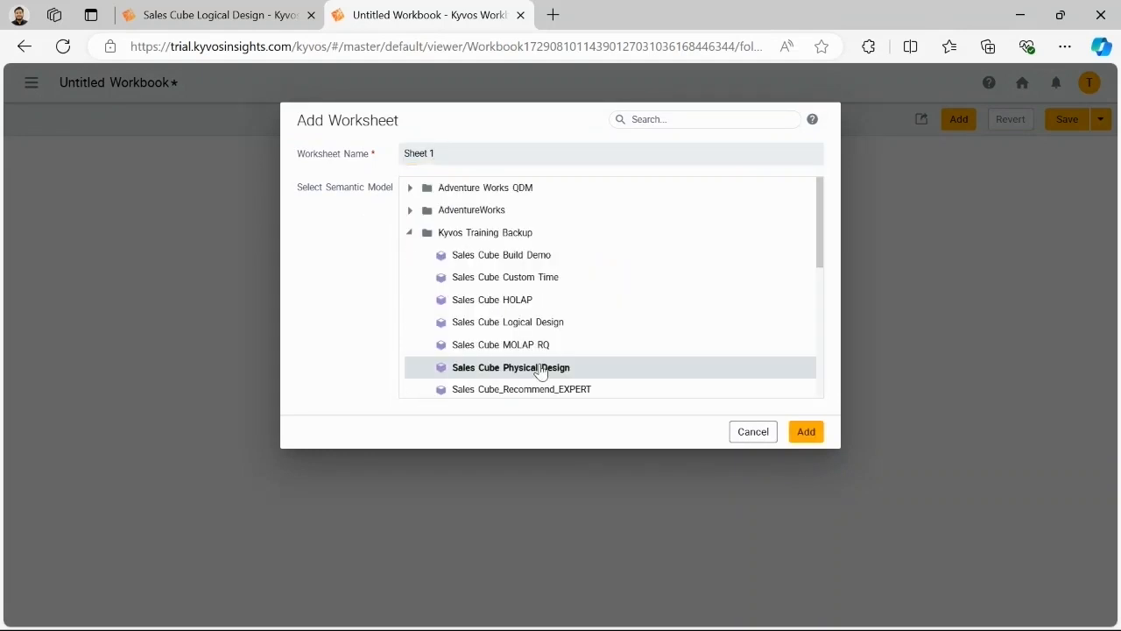
pyautogui.click(806, 431)
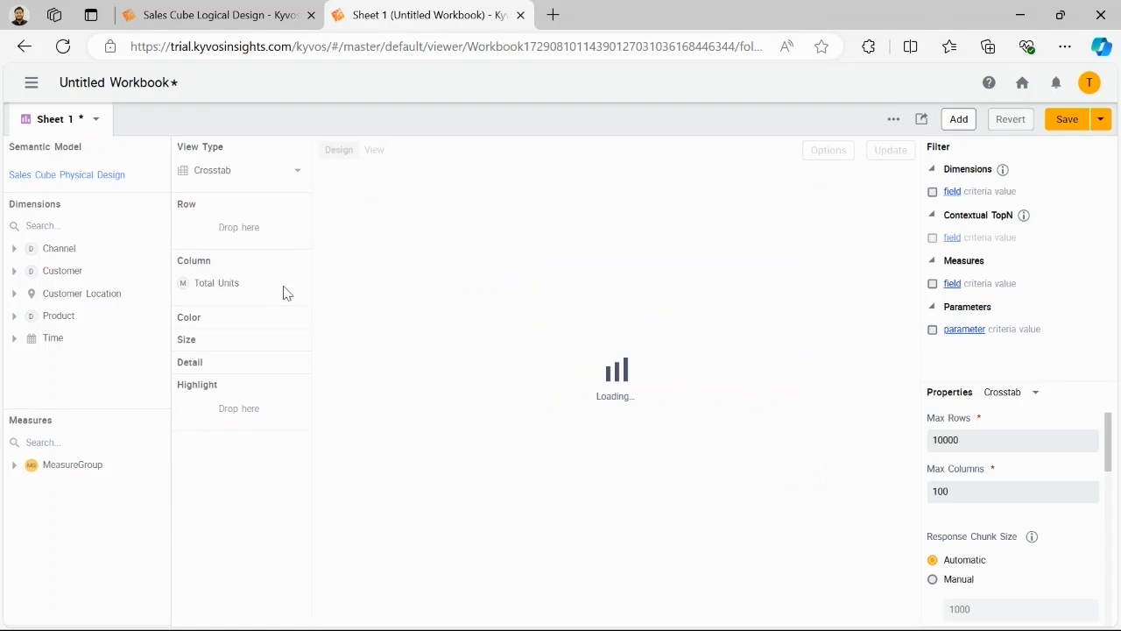
# Step: Expand the workbook's Customer dimension and compare the worksheet's dimensions with the physical view of Sales Cube Physical Design, shown in a smaller window
pyautogui.click(13, 272)
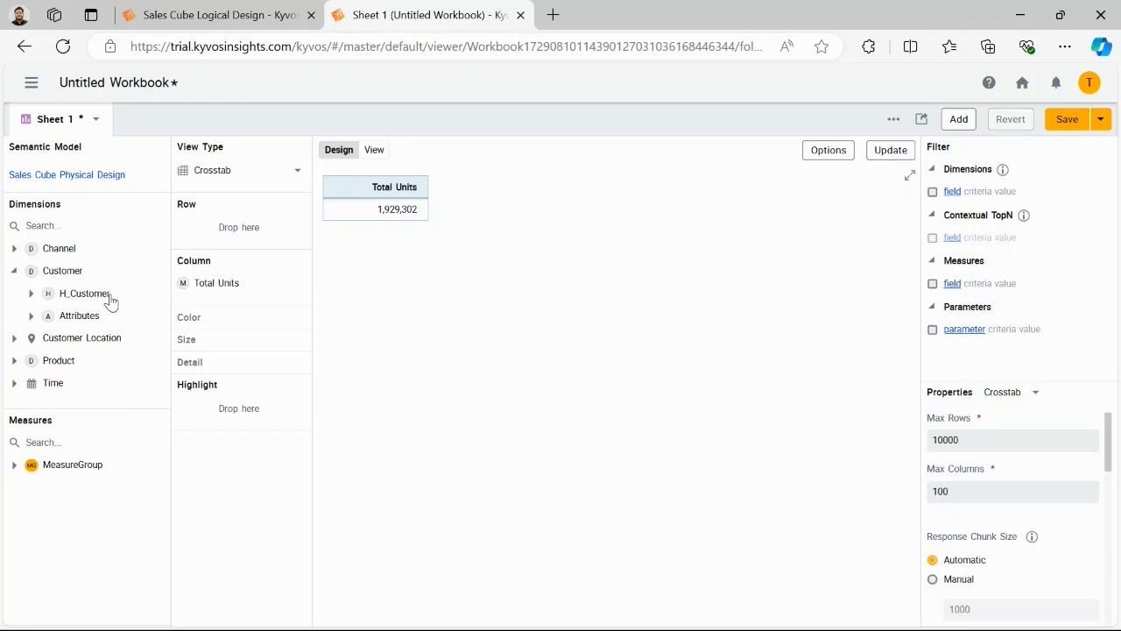
pyautogui.hotkey('alt', 'Tab')
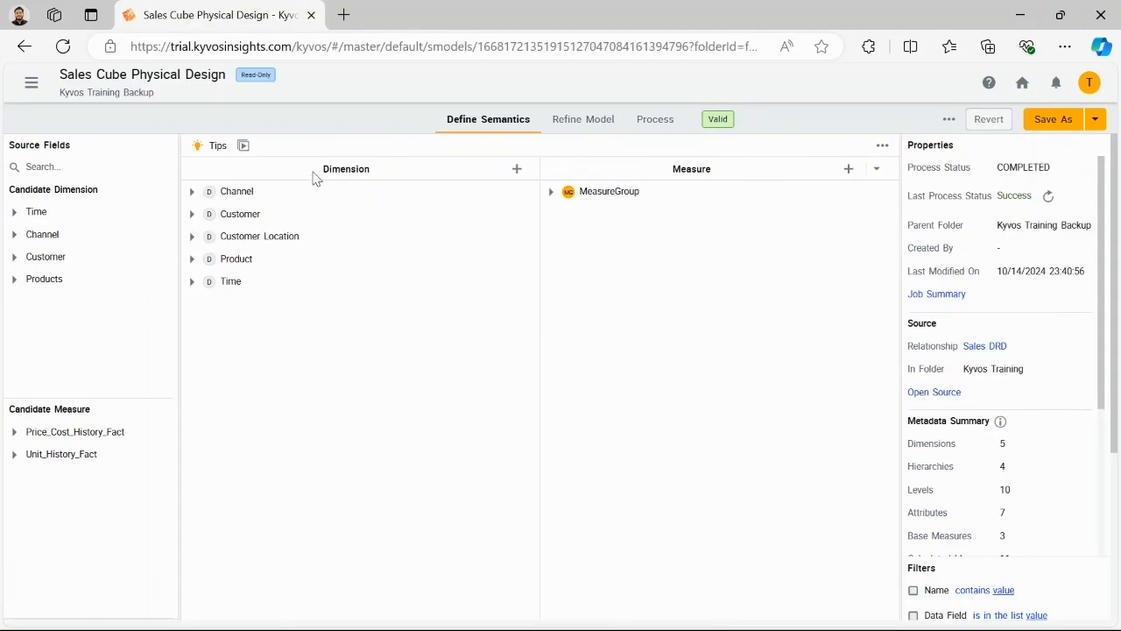
pyautogui.click(1059, 15)
pyautogui.click(824, 157)
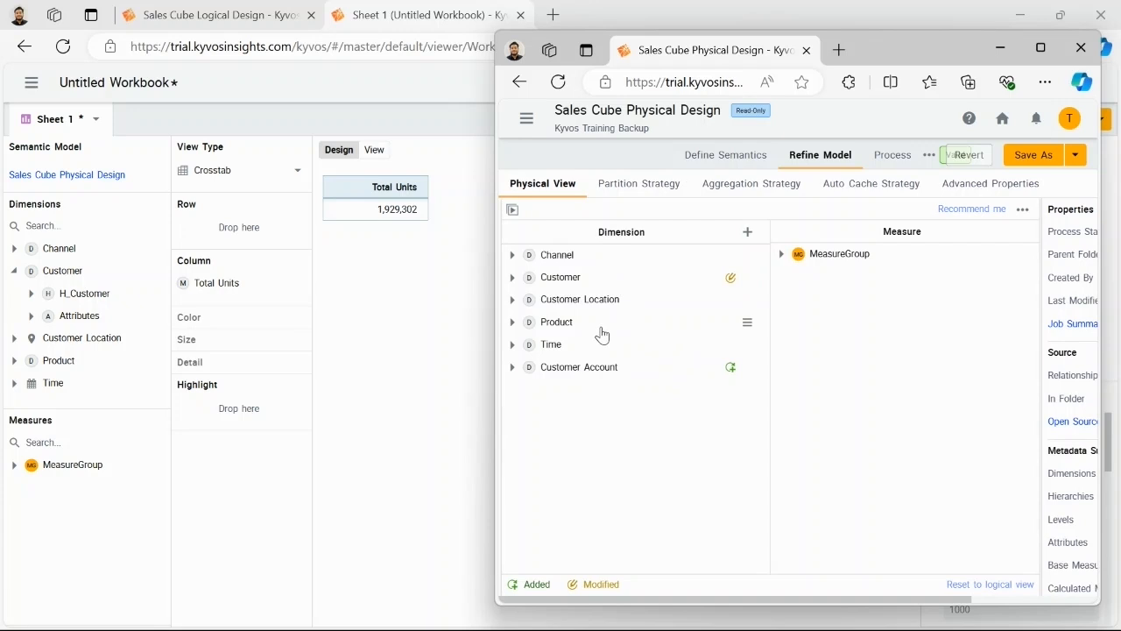
pyautogui.moveTo(560, 378); pyautogui.dragTo(550, 399)
pyautogui.click(1000, 47)
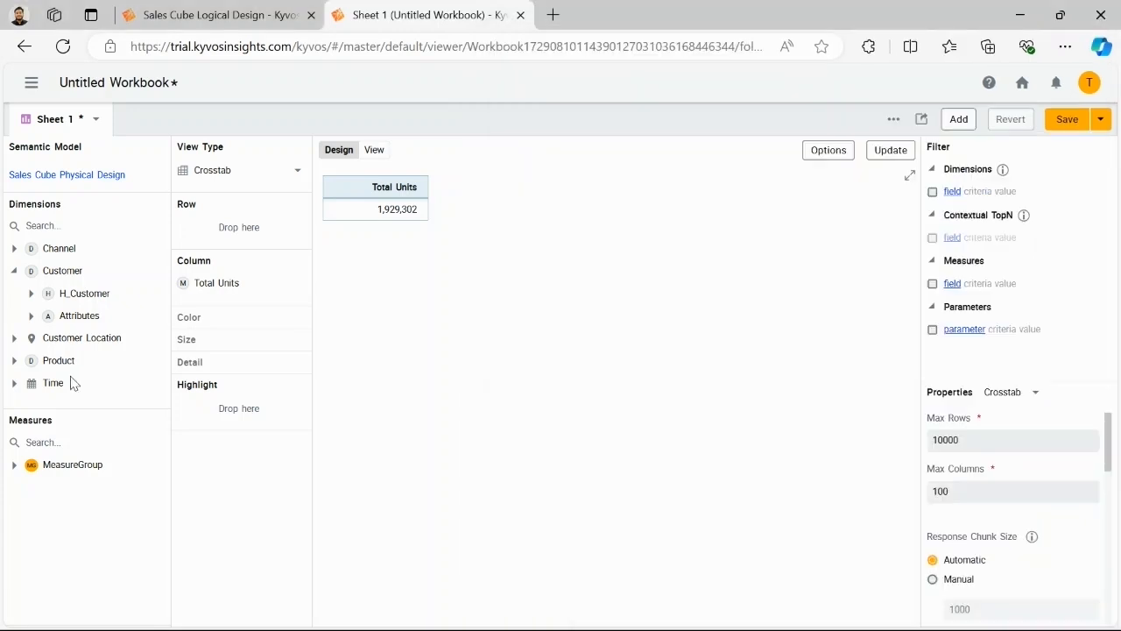
# Step: Expand the Channel dimension and Customer's H_Customer hierarchy and attributes, and add Account as the crosstab's row field
pyautogui.click(14, 248)
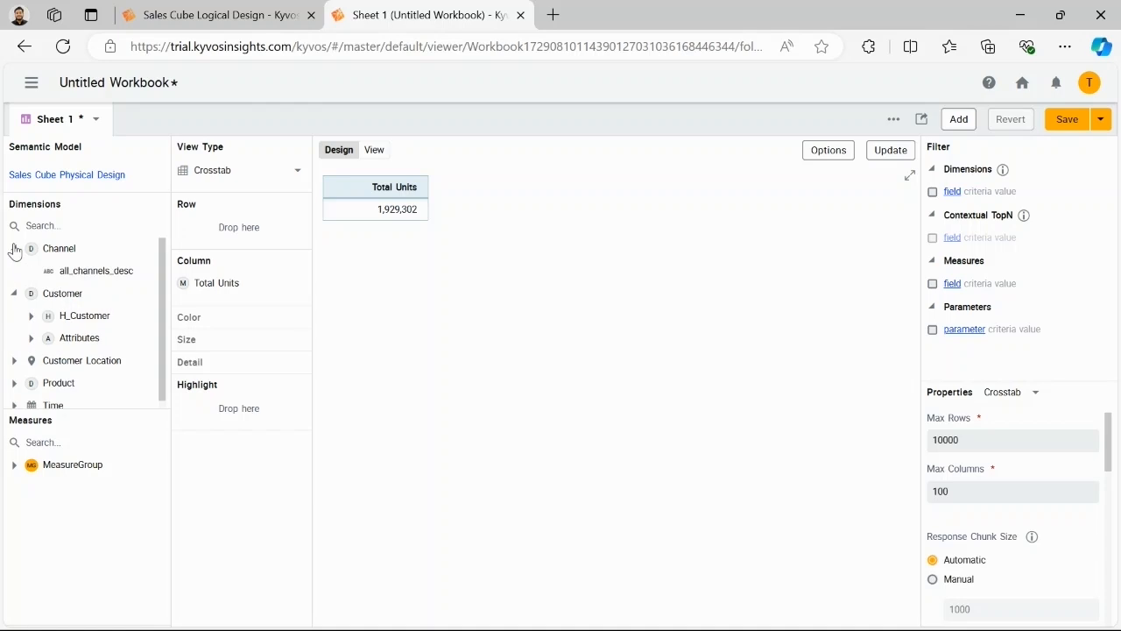
pyautogui.click(31, 316)
pyautogui.click(30, 337)
pyautogui.scroll(-1, 44, 333)
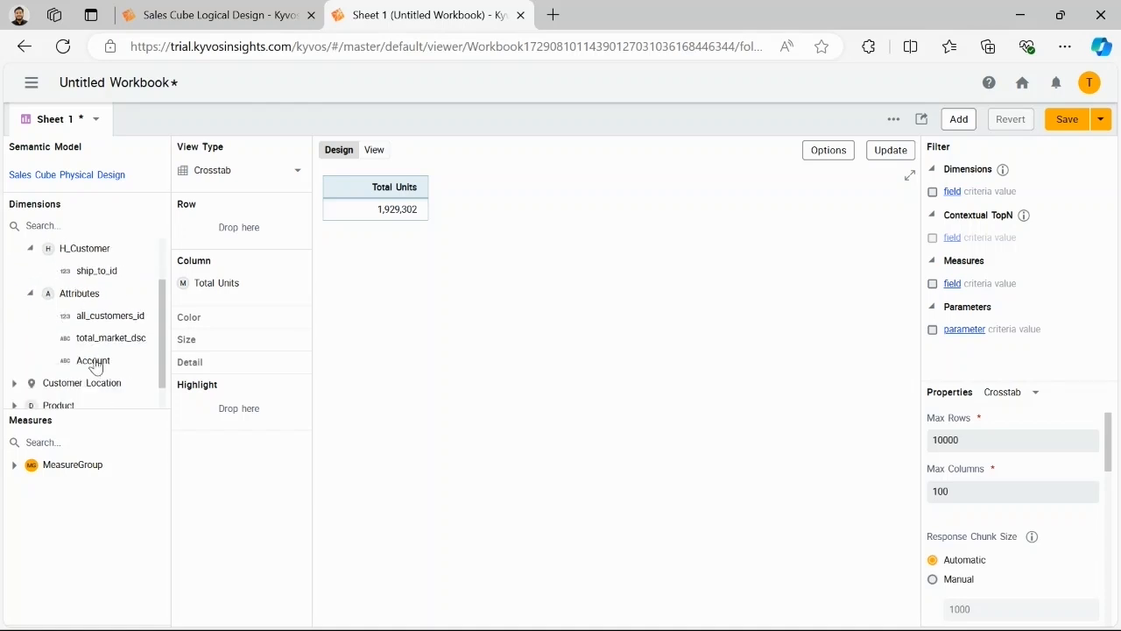
pyautogui.moveTo(93, 360); pyautogui.dragTo(239, 227)
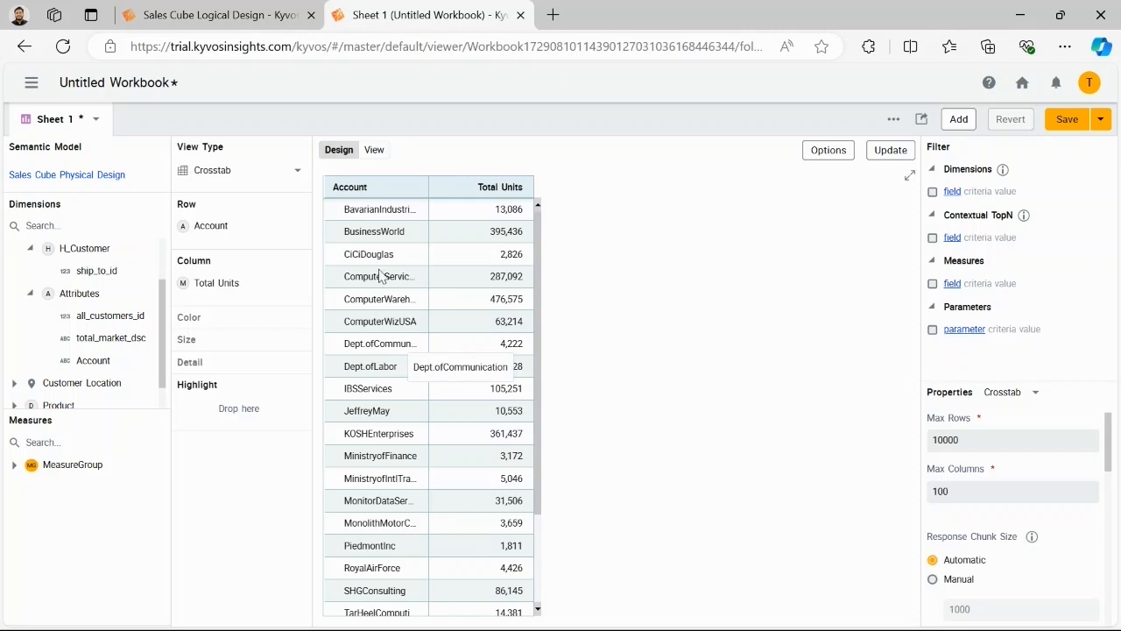
# Step: Review the Customer dimension in the semantics definition of Sales Cube Logical Design and compare it with that model's physical view
pyautogui.click(206, 17)
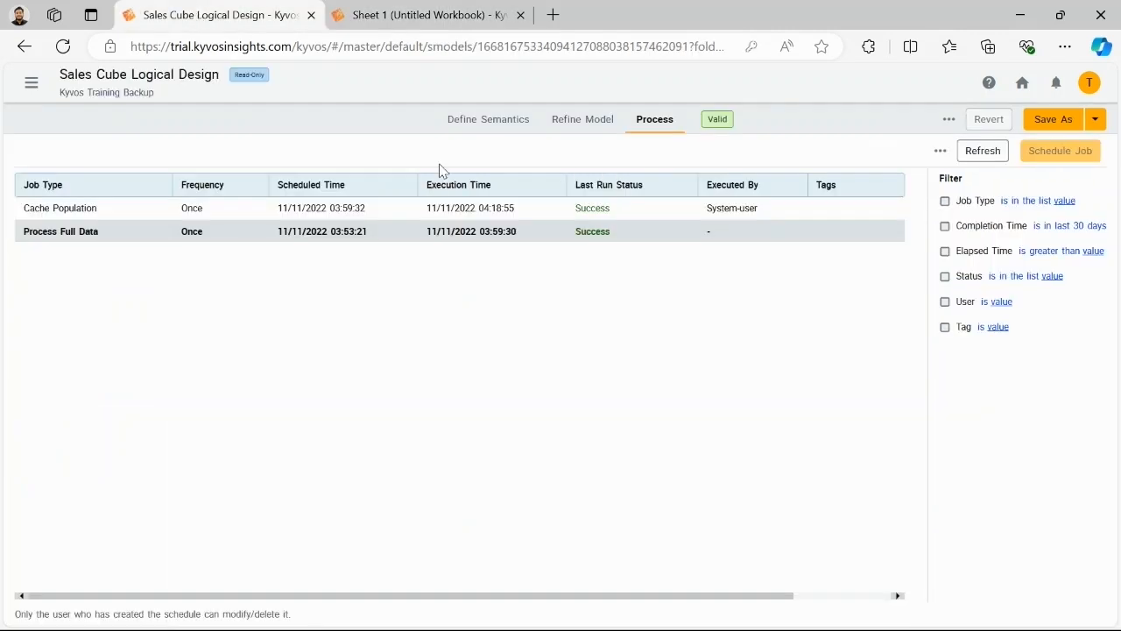
pyautogui.click(478, 125)
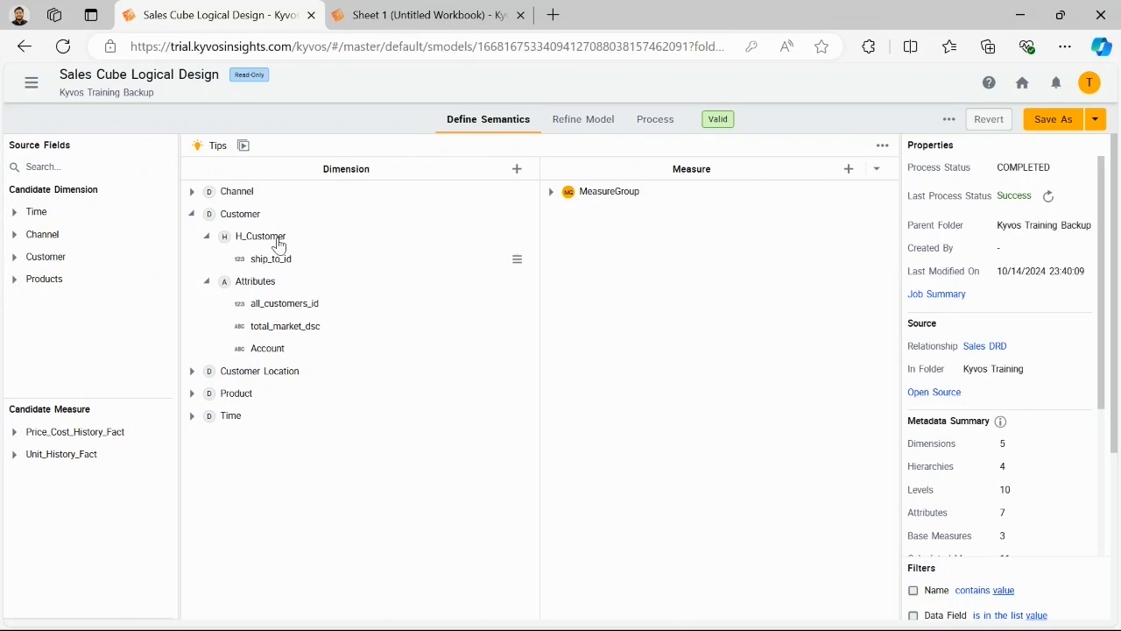
pyautogui.moveTo(297, 271)
pyautogui.click(589, 121)
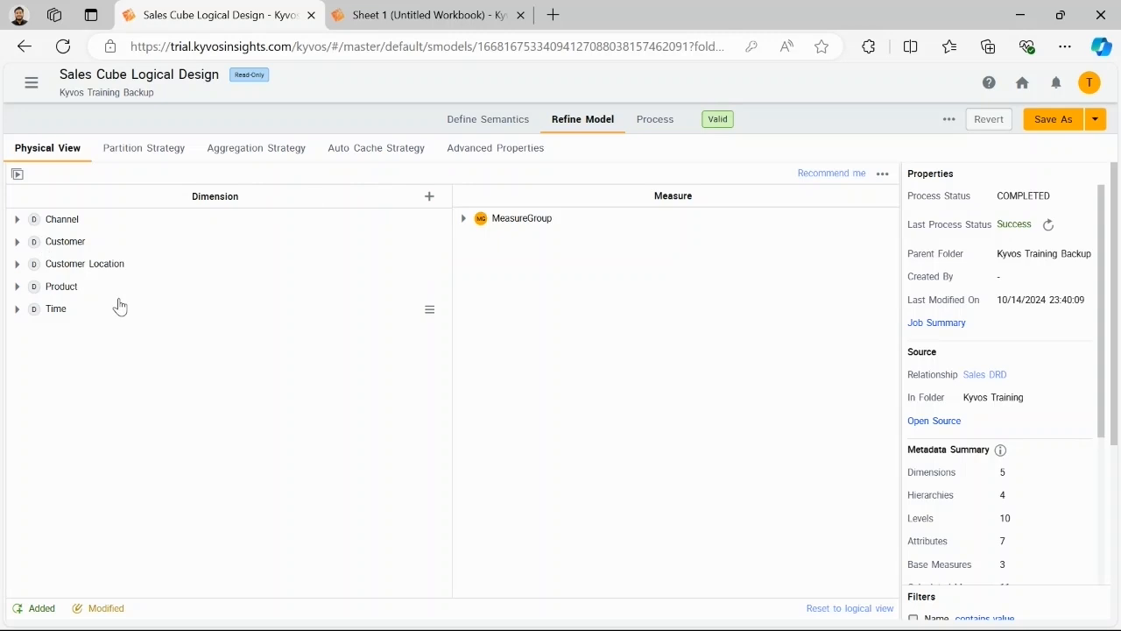
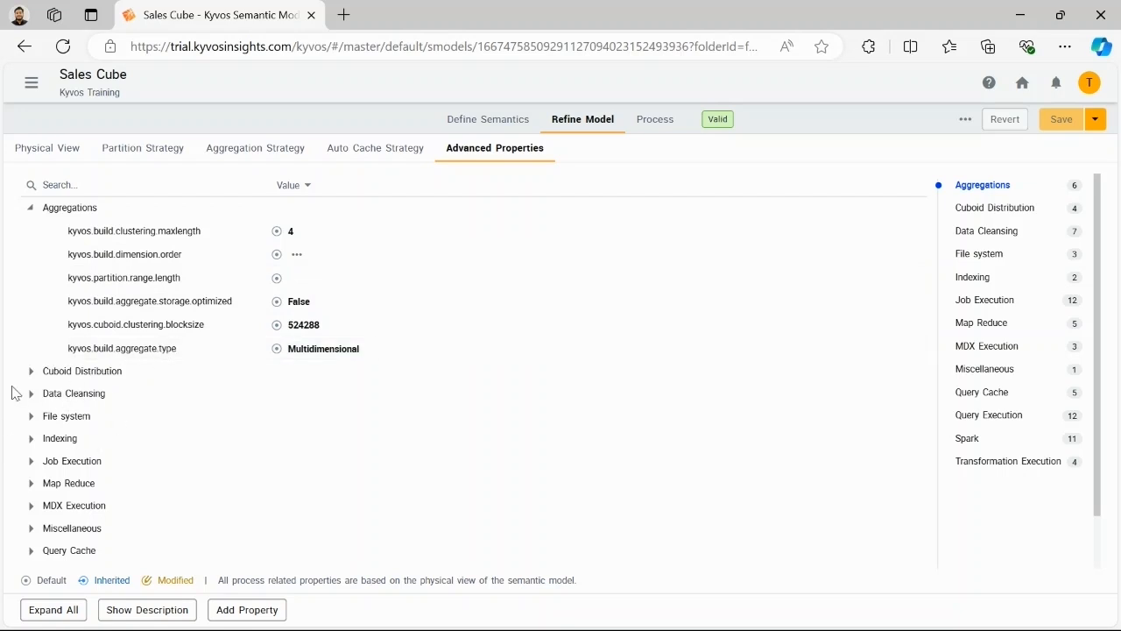
# Step: Review the Spark group in Sales Cube's advanced properties, checking executor cores, executor memory, memory overhead, driver memory and maximum executors
pyautogui.scroll(-1, 103, 380)
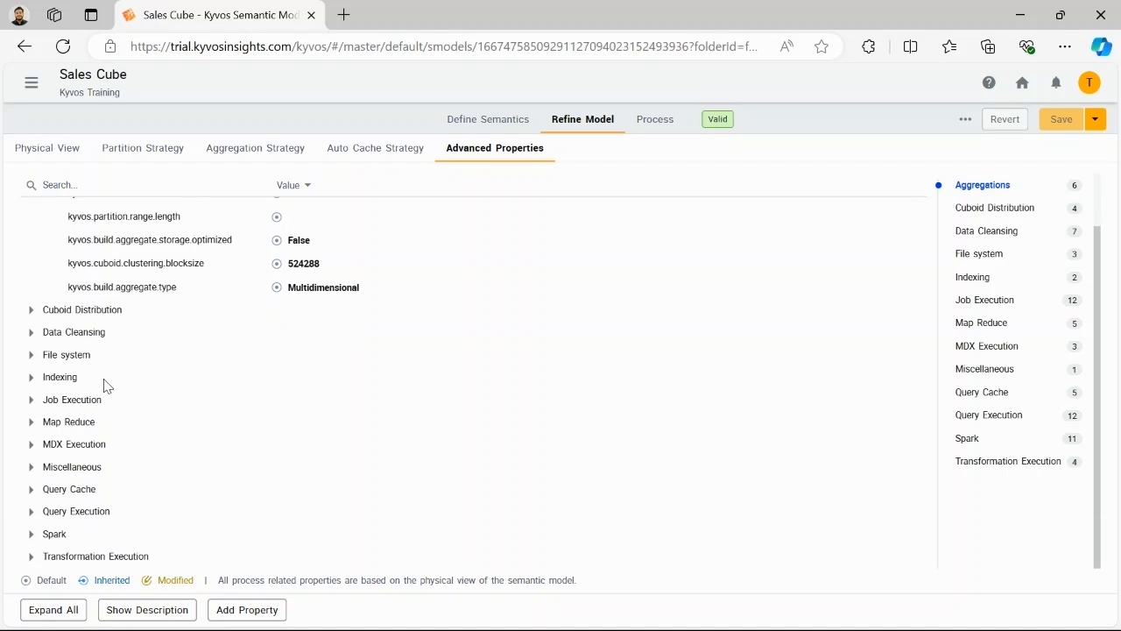
pyautogui.click(31, 533)
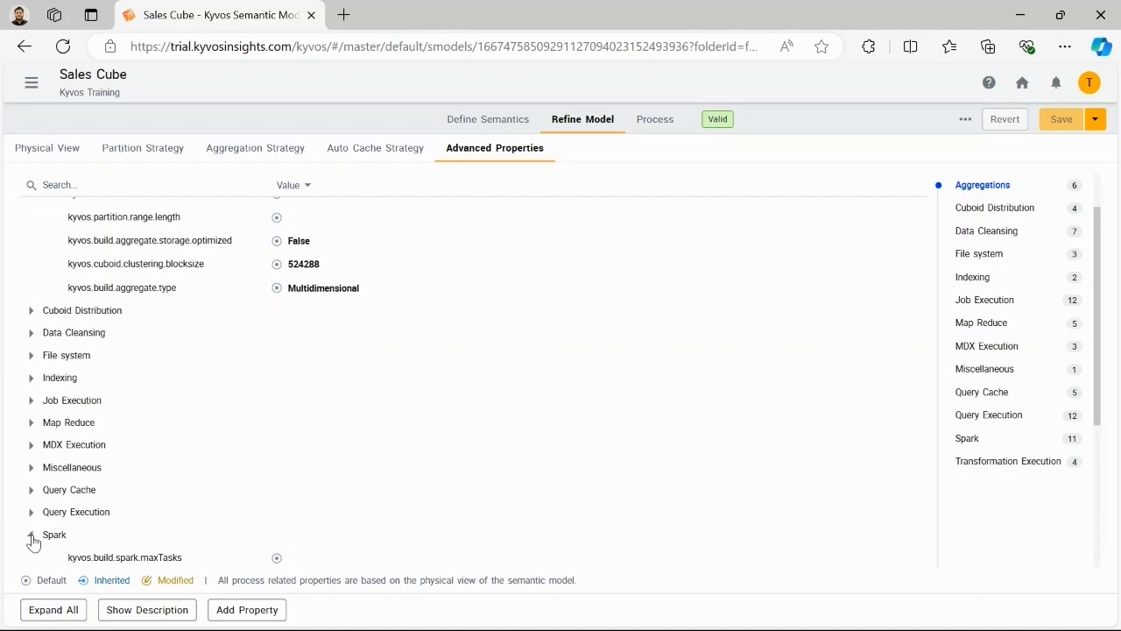
pyautogui.scroll(-4, 163, 452)
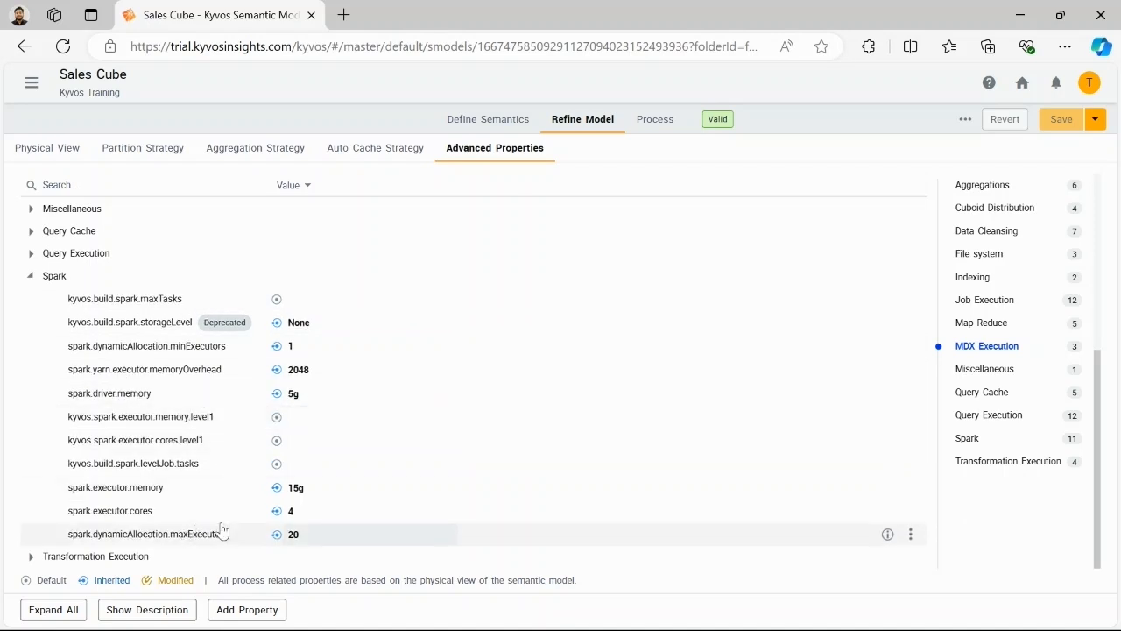
pyautogui.click(308, 514)
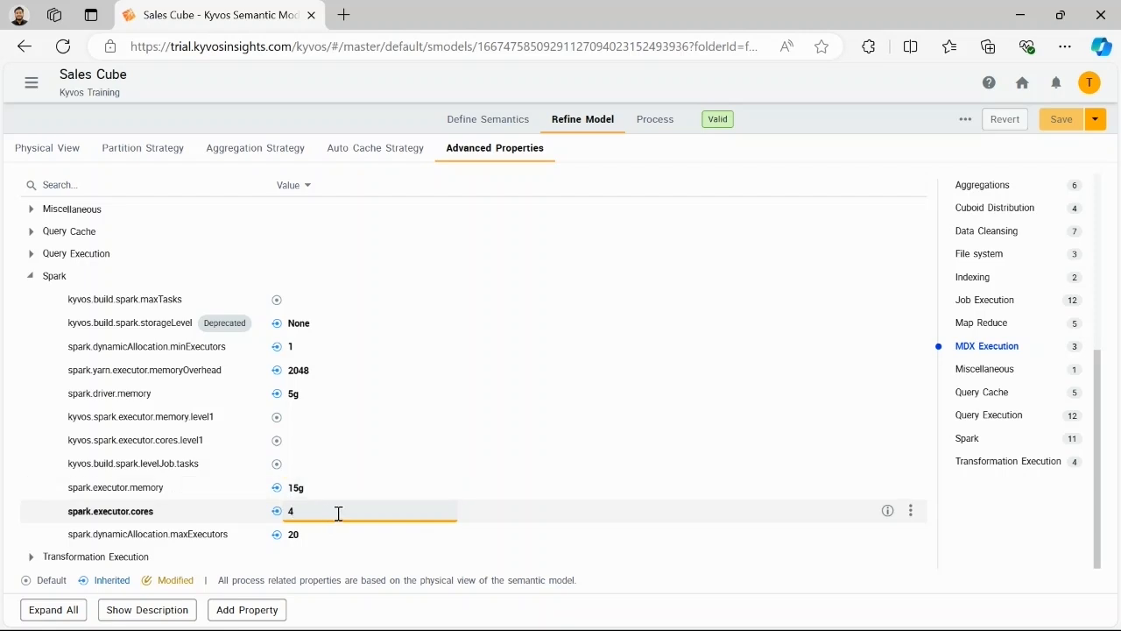
pyautogui.click(318, 487)
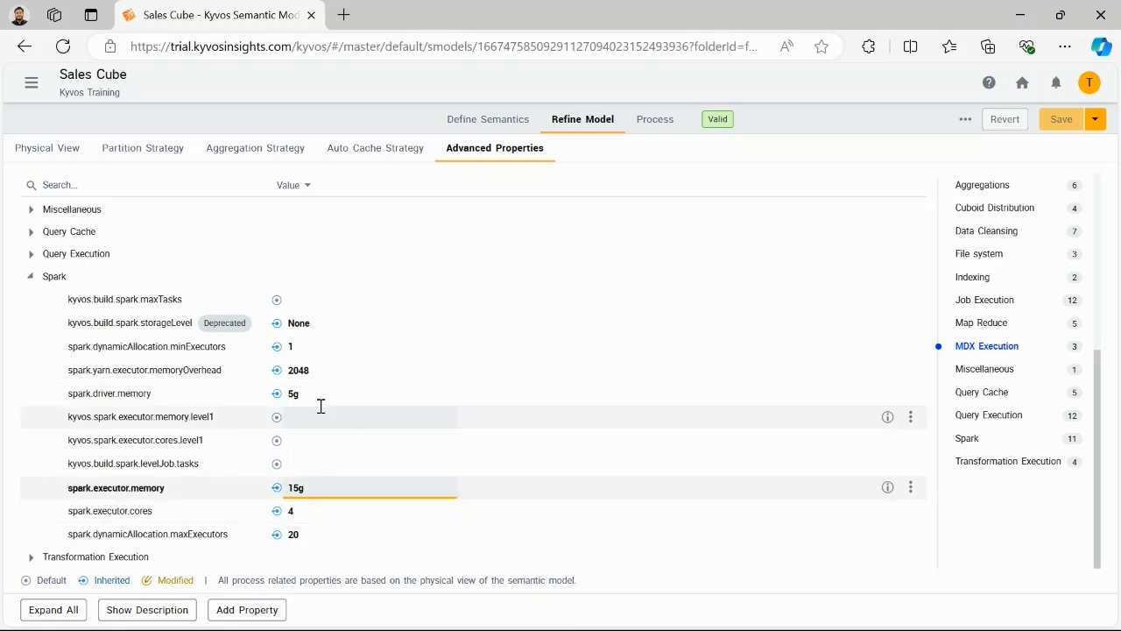
pyautogui.click(320, 371)
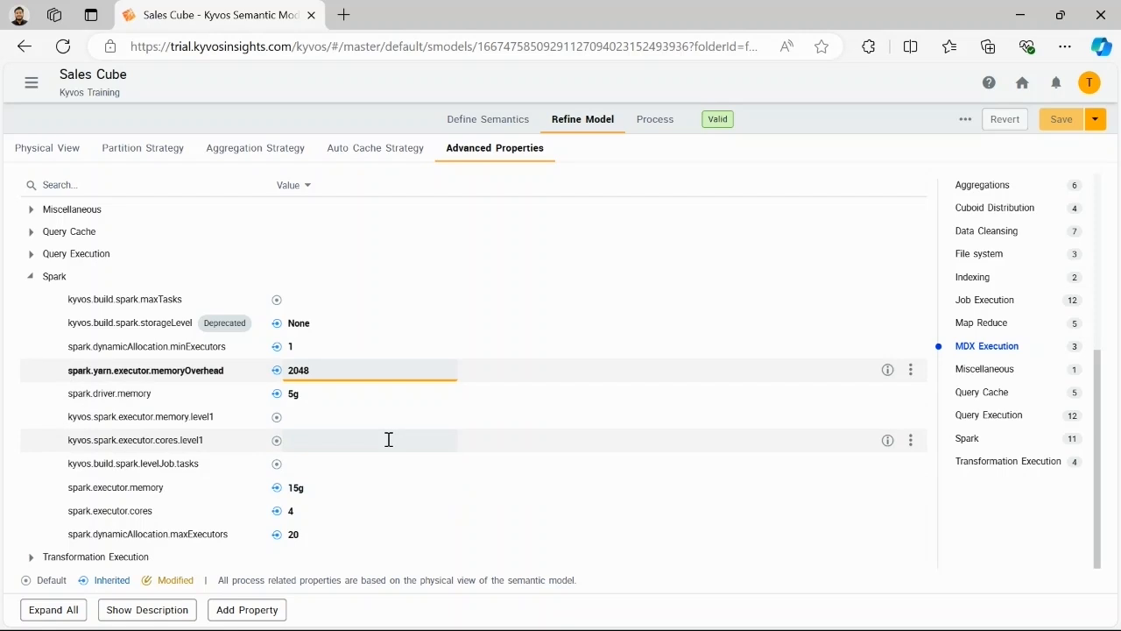
pyautogui.click(311, 395)
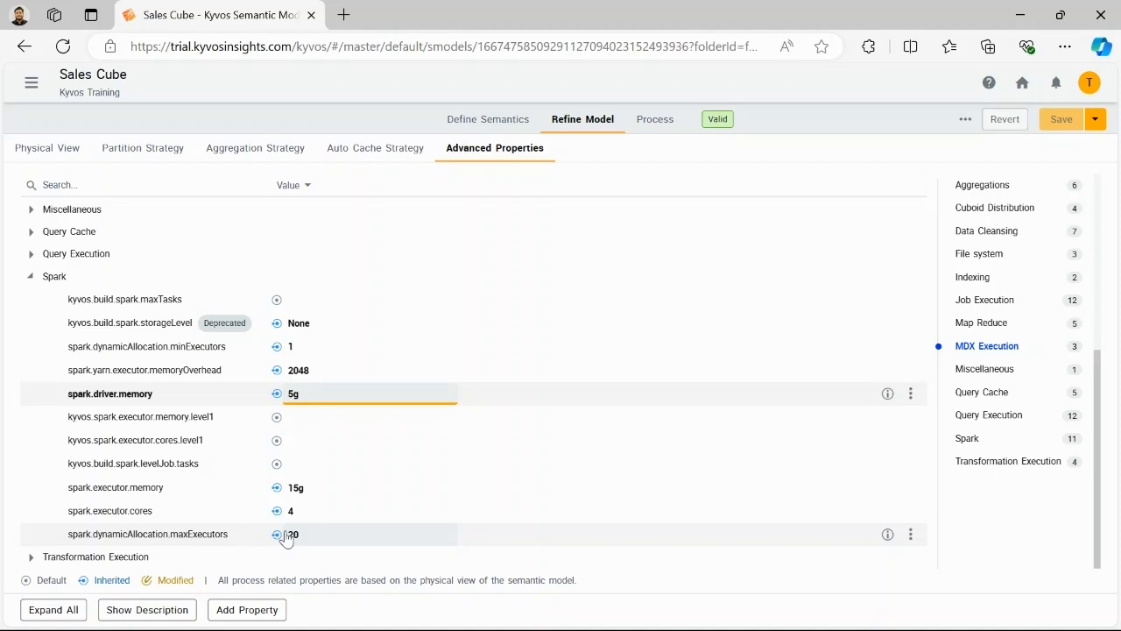
pyautogui.click(331, 534)
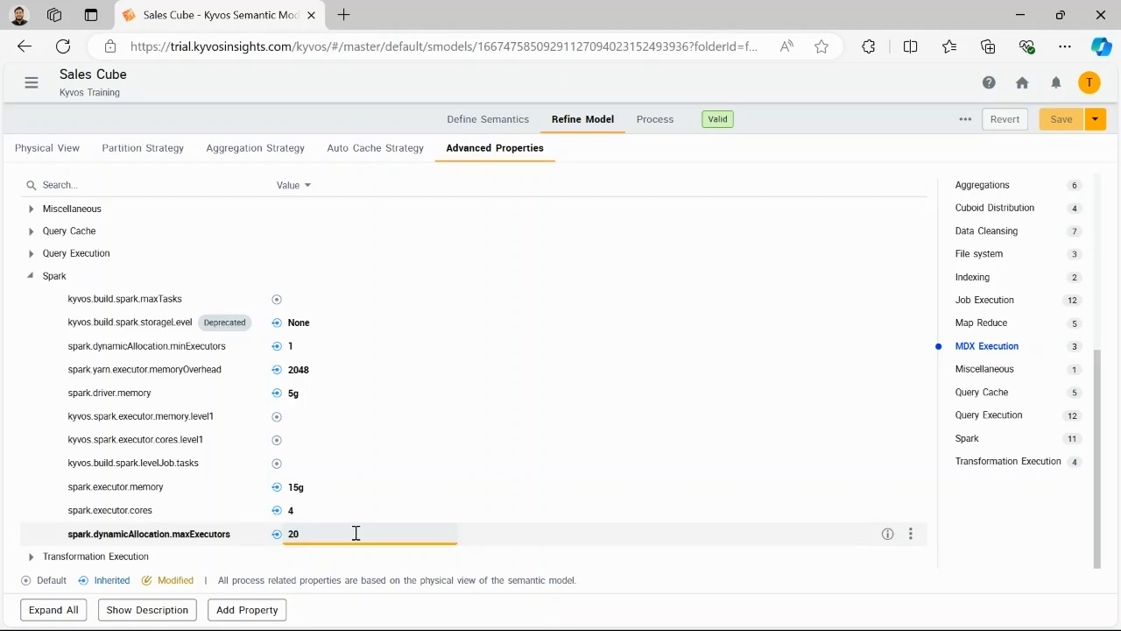
pyautogui.click(31, 276)
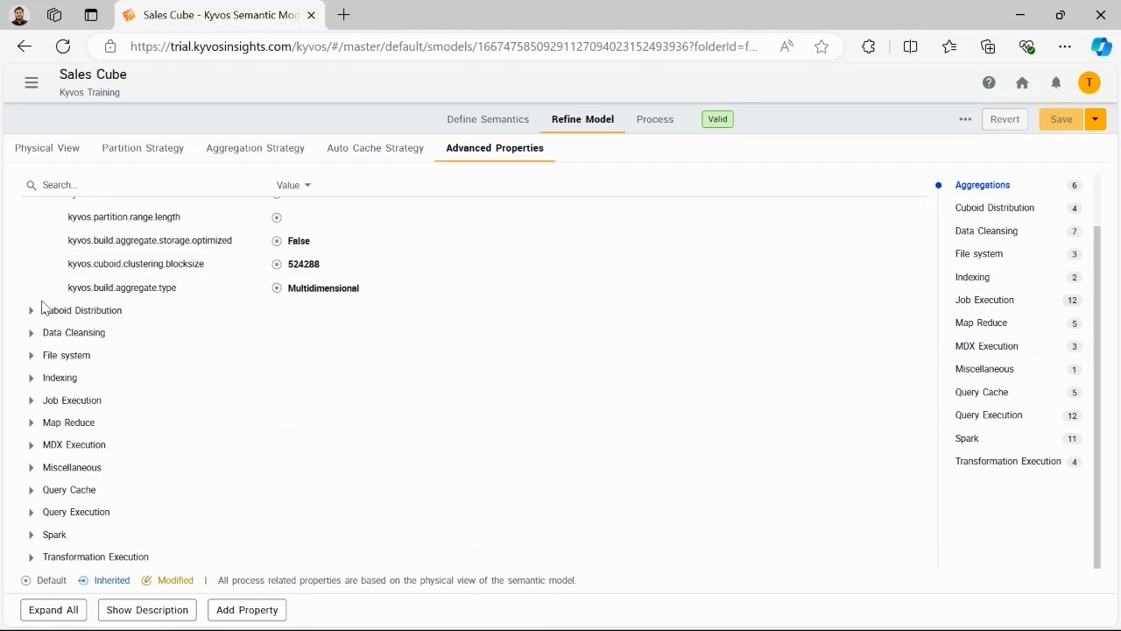
# Step: Read the kyvos.query.shuffle.mode description among the Query Execution properties and examine the Query Cache properties
pyautogui.click(33, 513)
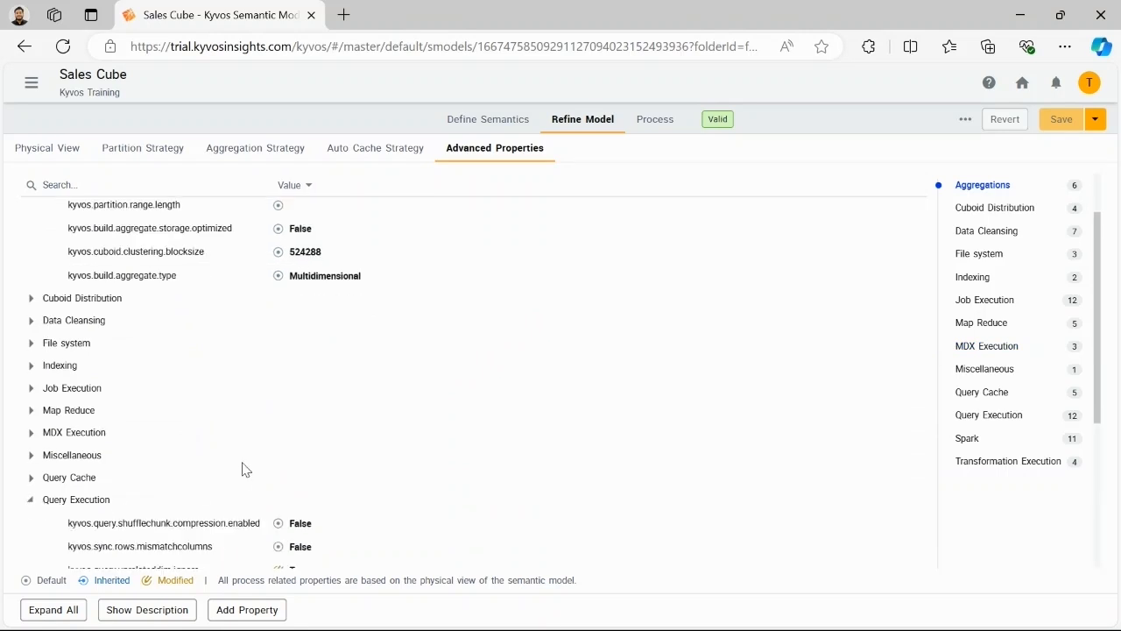
pyautogui.scroll(-1, 245, 470)
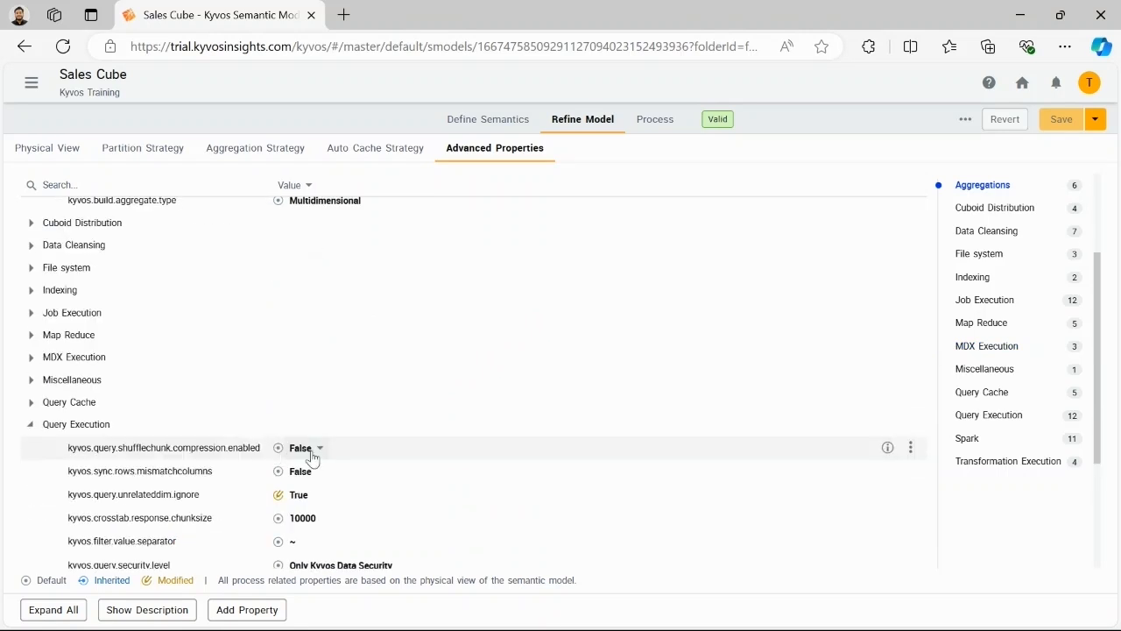
pyautogui.scroll(-1, 216, 484)
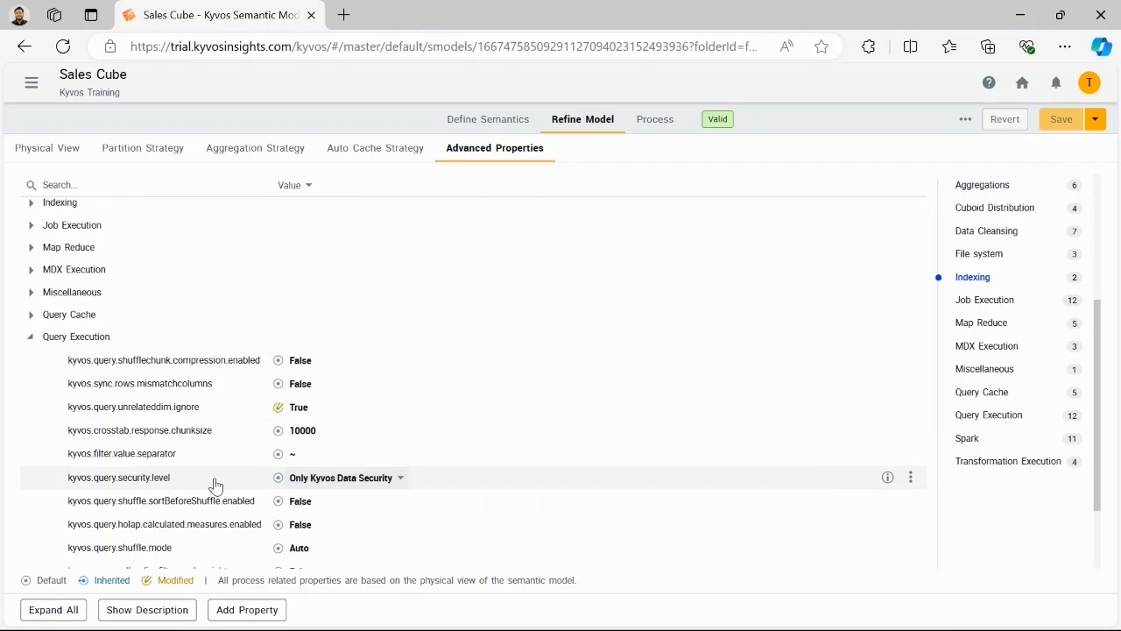
pyautogui.scroll(-1, 217, 484)
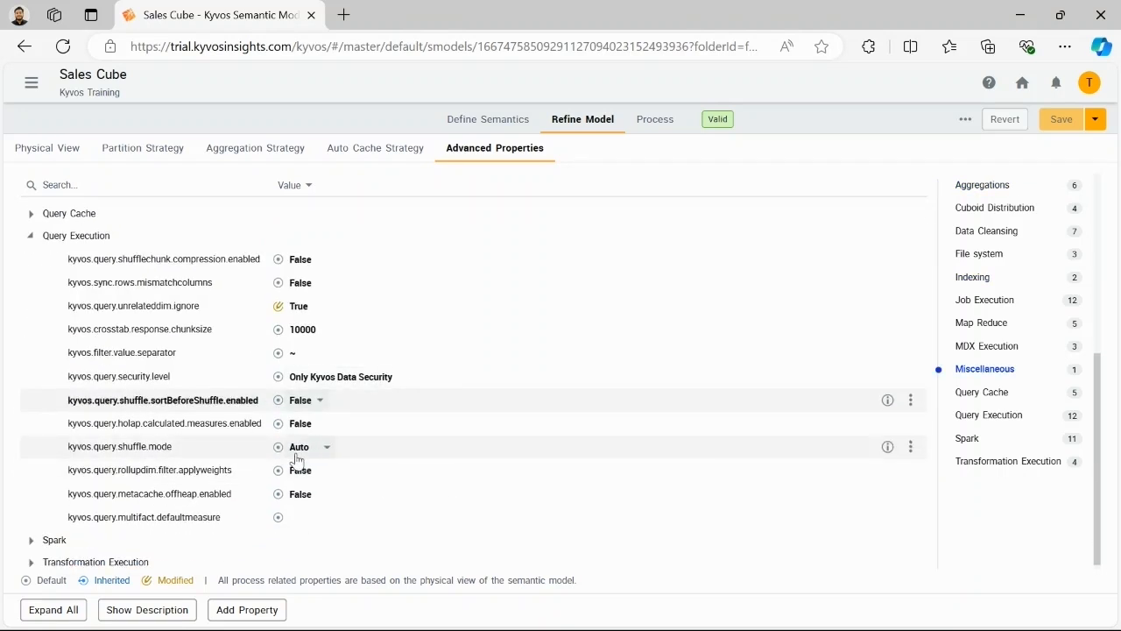
pyautogui.click(888, 448)
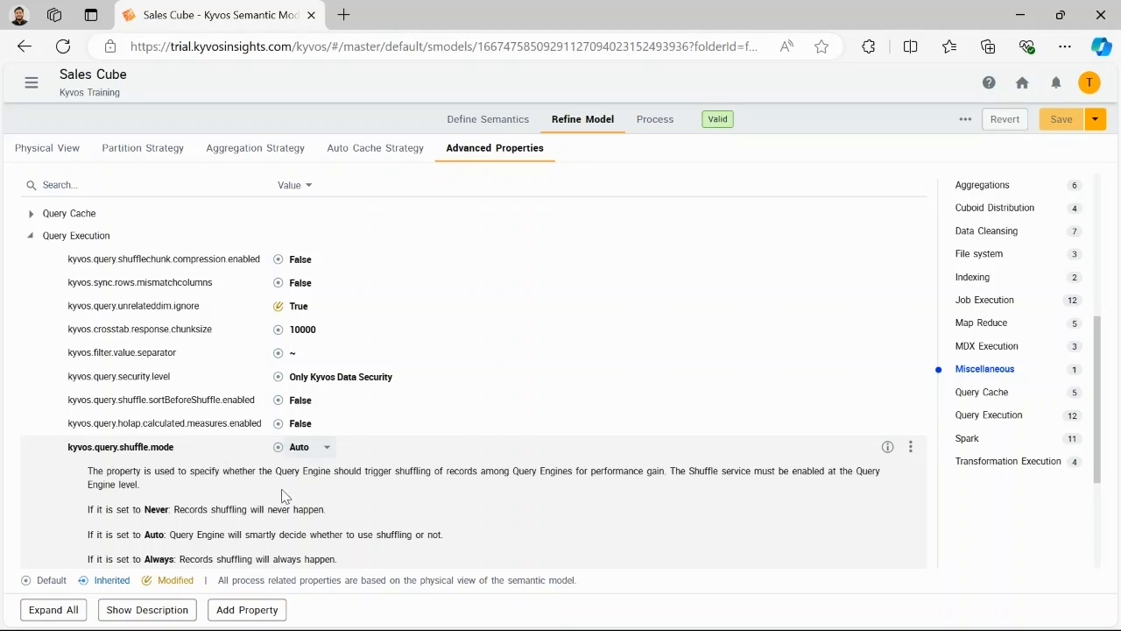
pyautogui.scroll(-1, 297, 483)
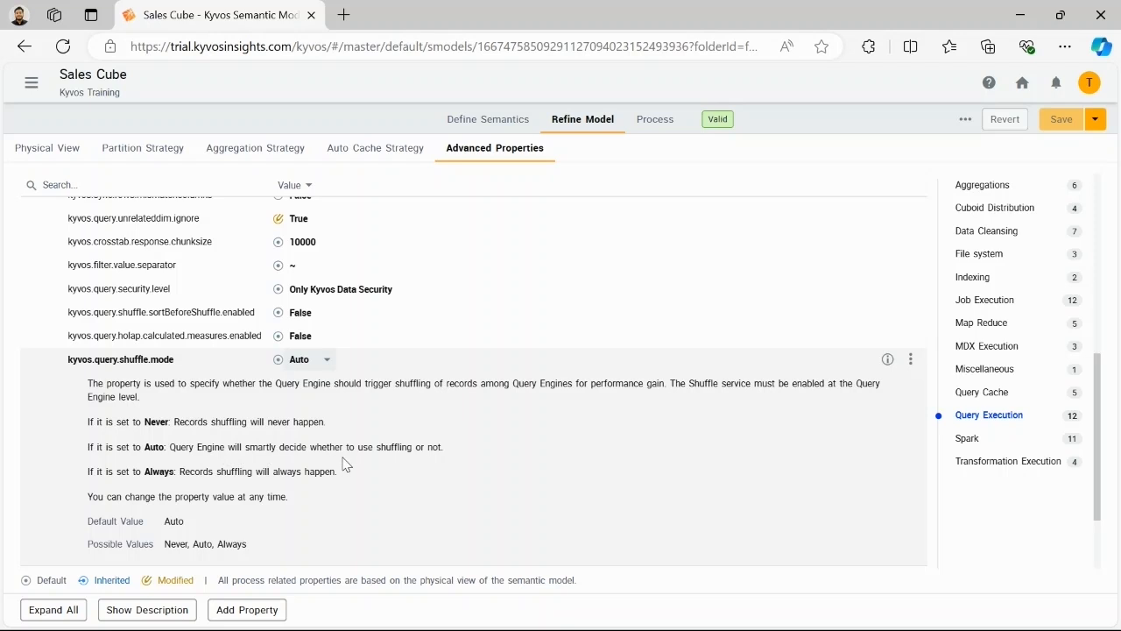
pyautogui.scroll(-1, 358, 465)
pyautogui.scroll(4, 358, 465)
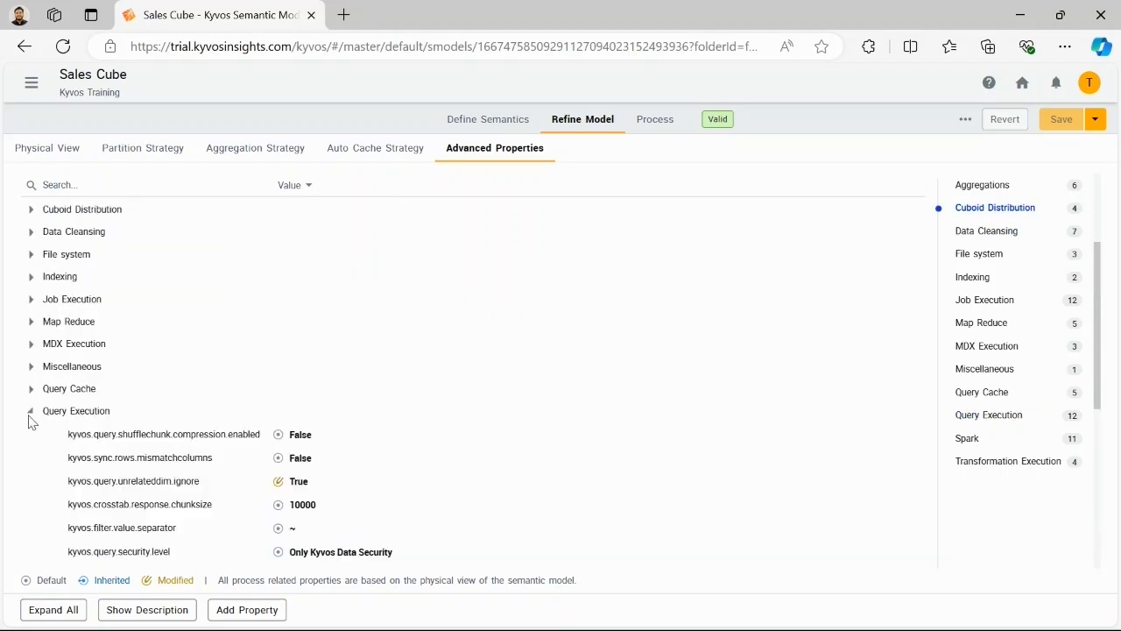
pyautogui.click(31, 411)
pyautogui.click(33, 491)
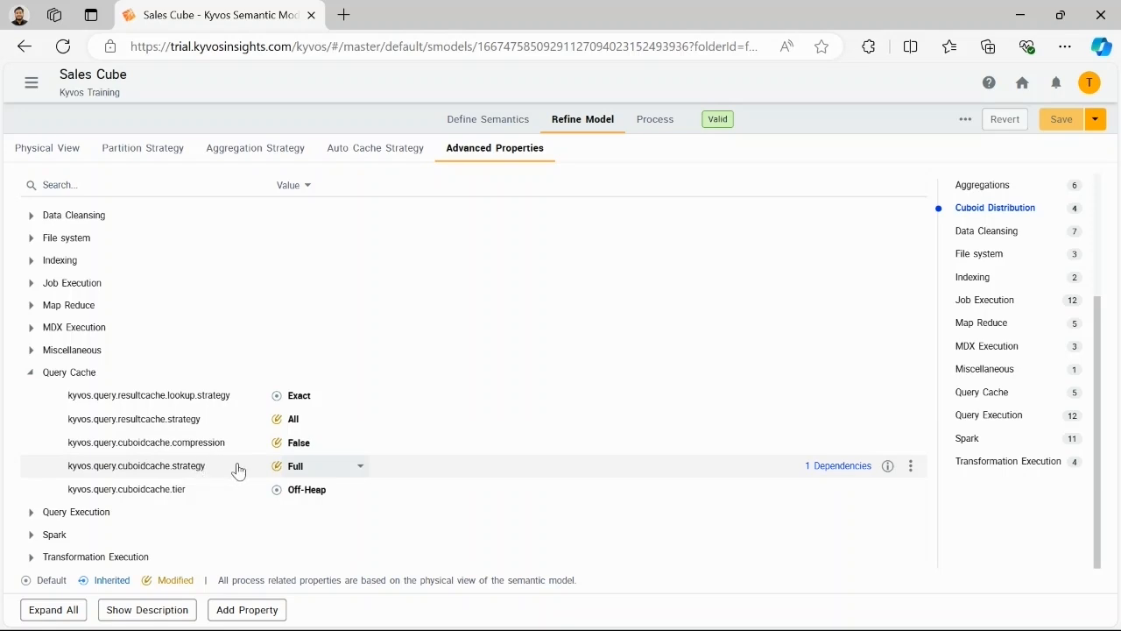
# Step: Try adding Customer Location and Product to the materialized dimensions under the aggregation strategy's selective dimension materialization
pyautogui.click(276, 155)
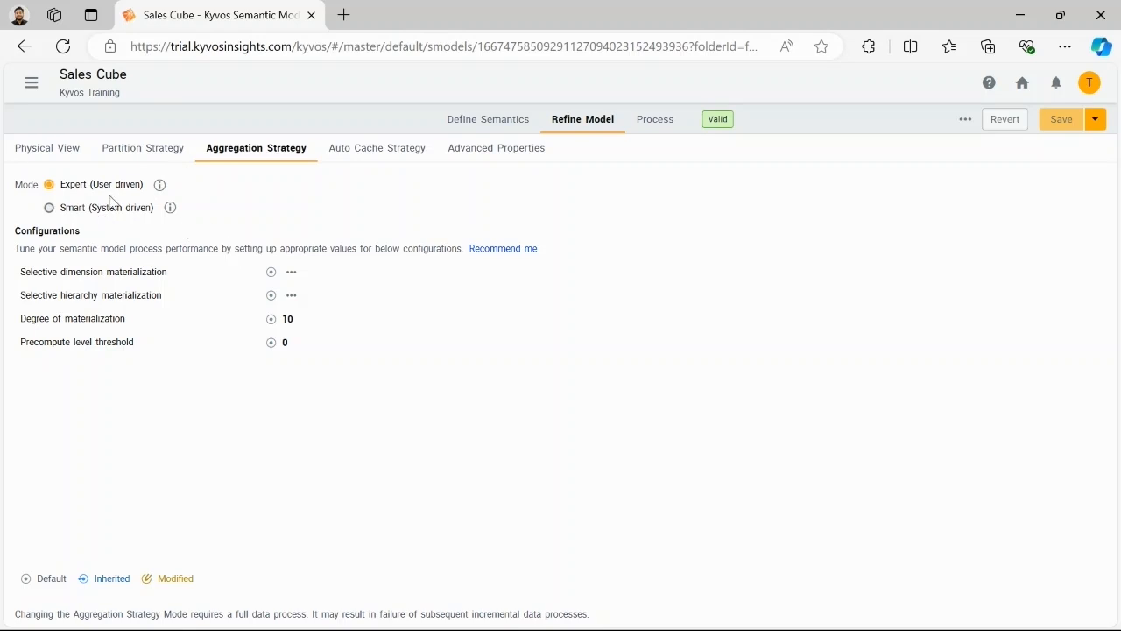
pyautogui.moveTo(159, 184)
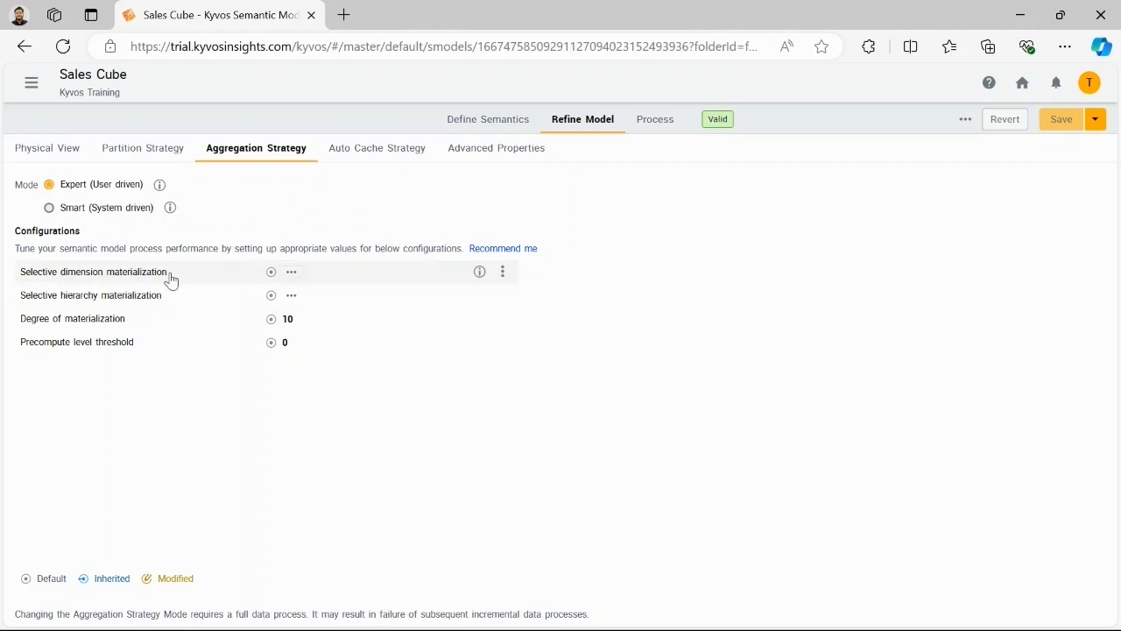
pyautogui.click(291, 272)
pyautogui.moveTo(325, 200); pyautogui.dragTo(671, 222)
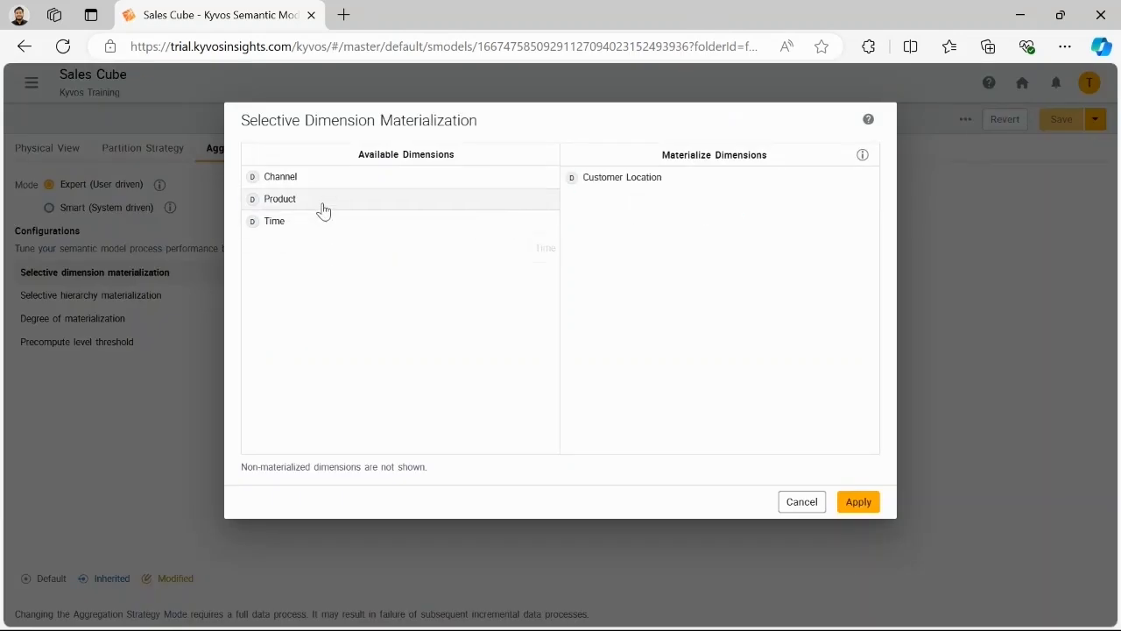
pyautogui.moveTo(320, 205); pyautogui.dragTo(733, 225)
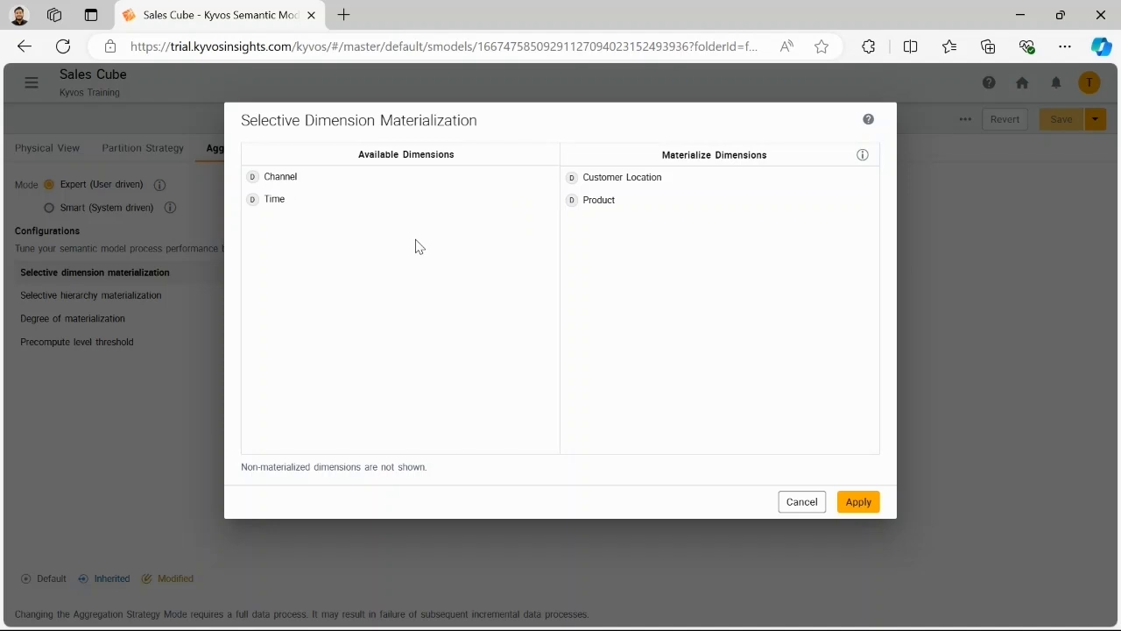
# Step: Remove Product from the materialized dimensions, try Channel in its place, and discard the selective dimension materialization changes
pyautogui.rightClick(627, 205)
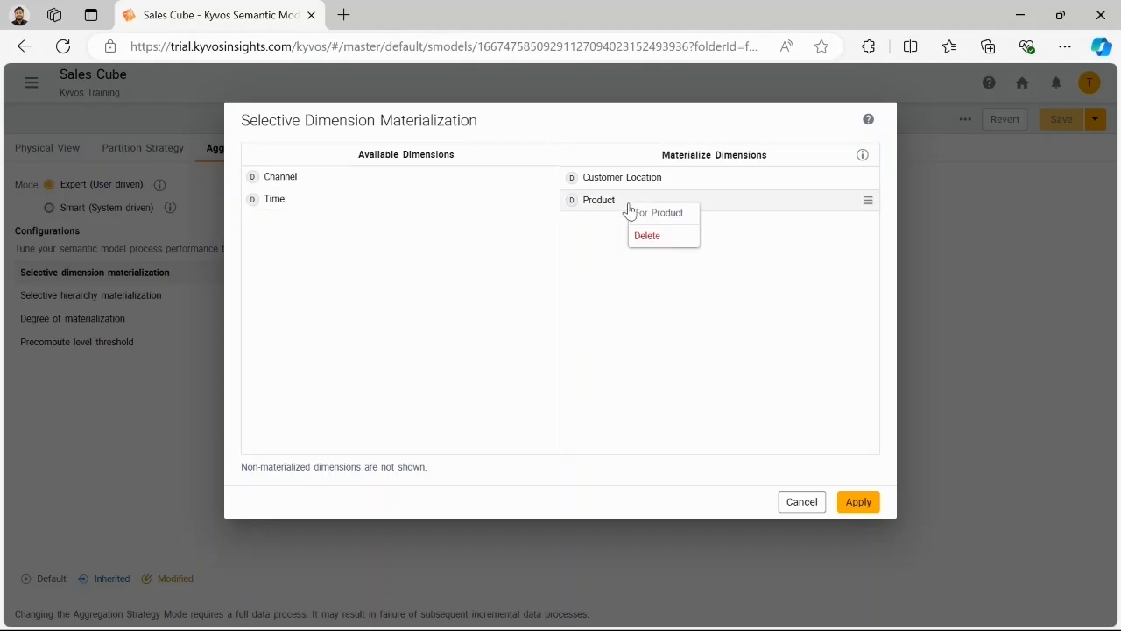
pyautogui.click(671, 244)
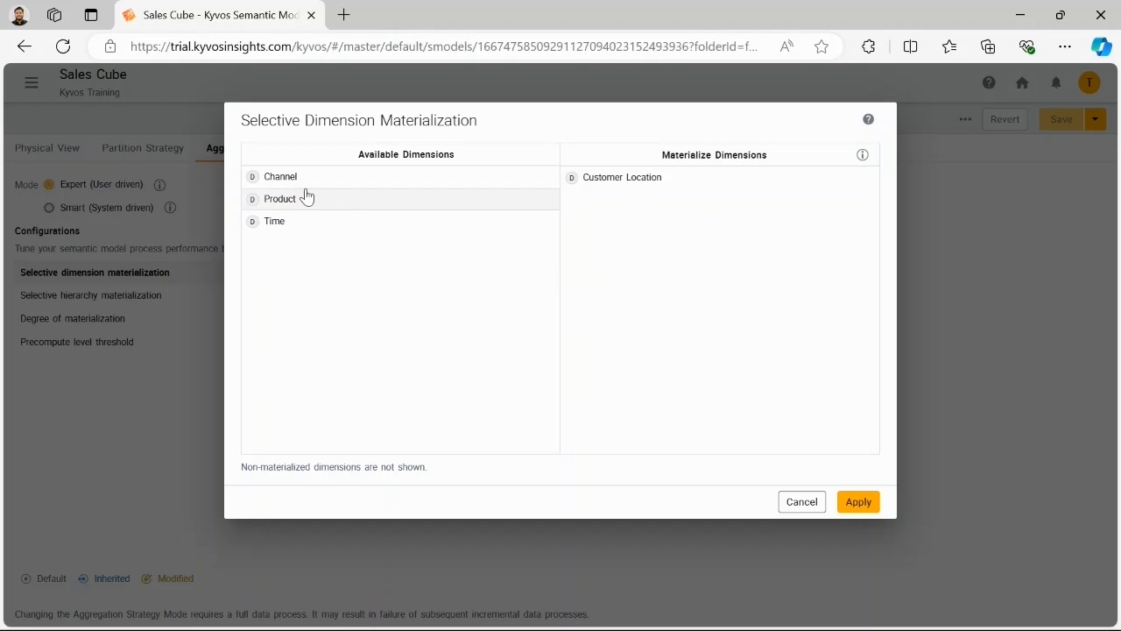
pyautogui.moveTo(293, 177); pyautogui.dragTo(708, 248)
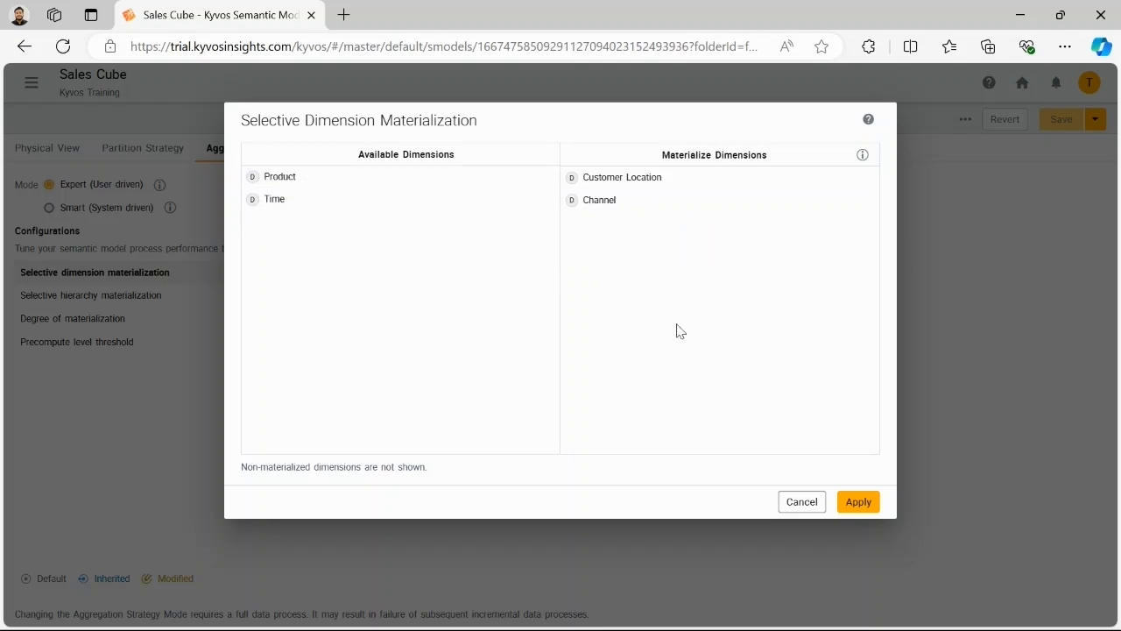
pyautogui.click(803, 504)
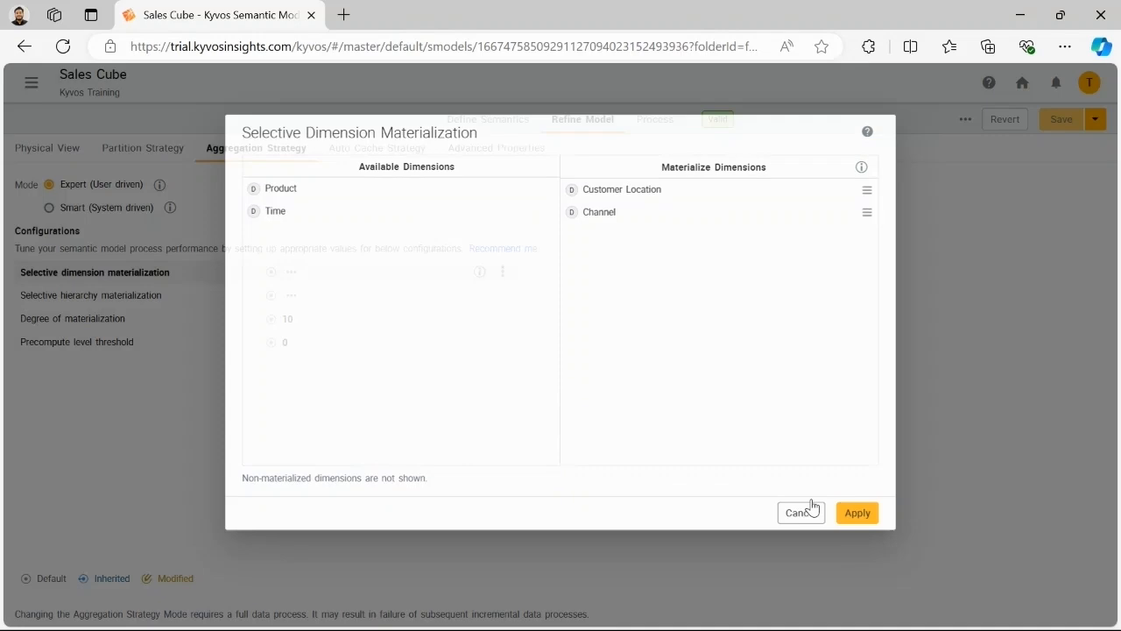
# Step: Examine the member counts of the Time, Customer Location and Product dimensions in the Sales Cube job summary, open in another window
pyautogui.moveTo(643, 608)
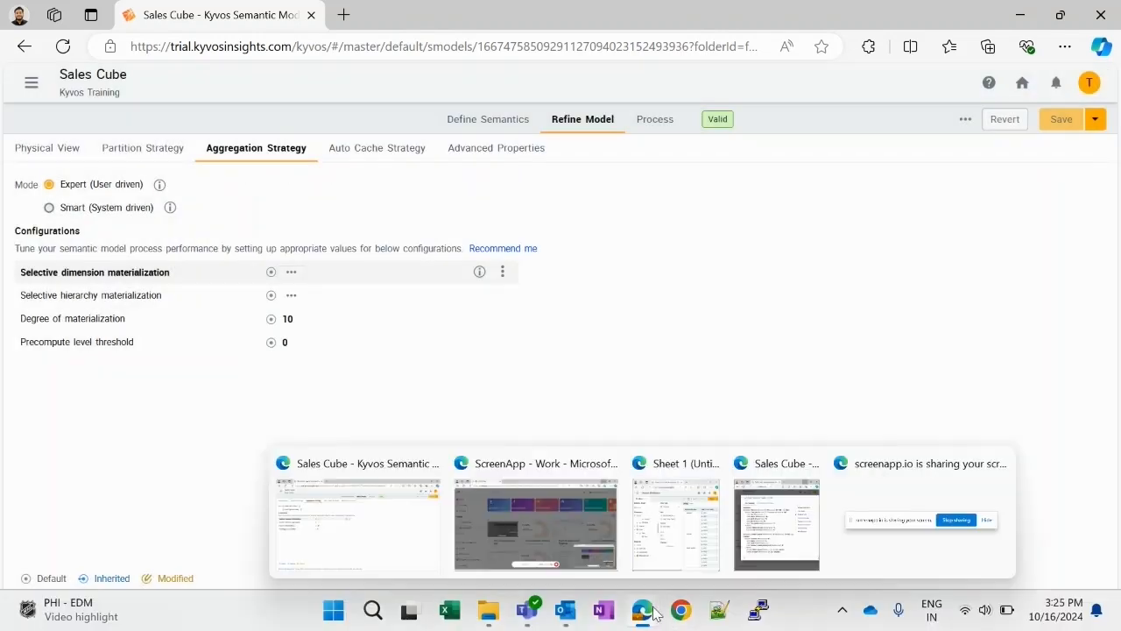
pyautogui.click(741, 549)
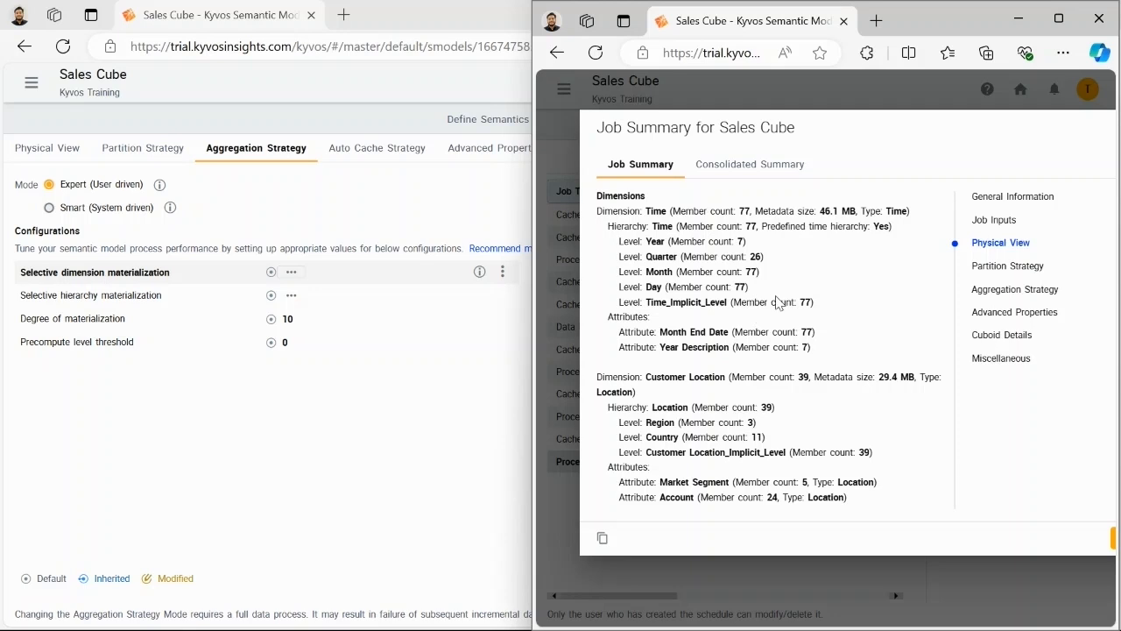
pyautogui.scroll(2, 749, 297)
pyautogui.scroll(-4, 757, 306)
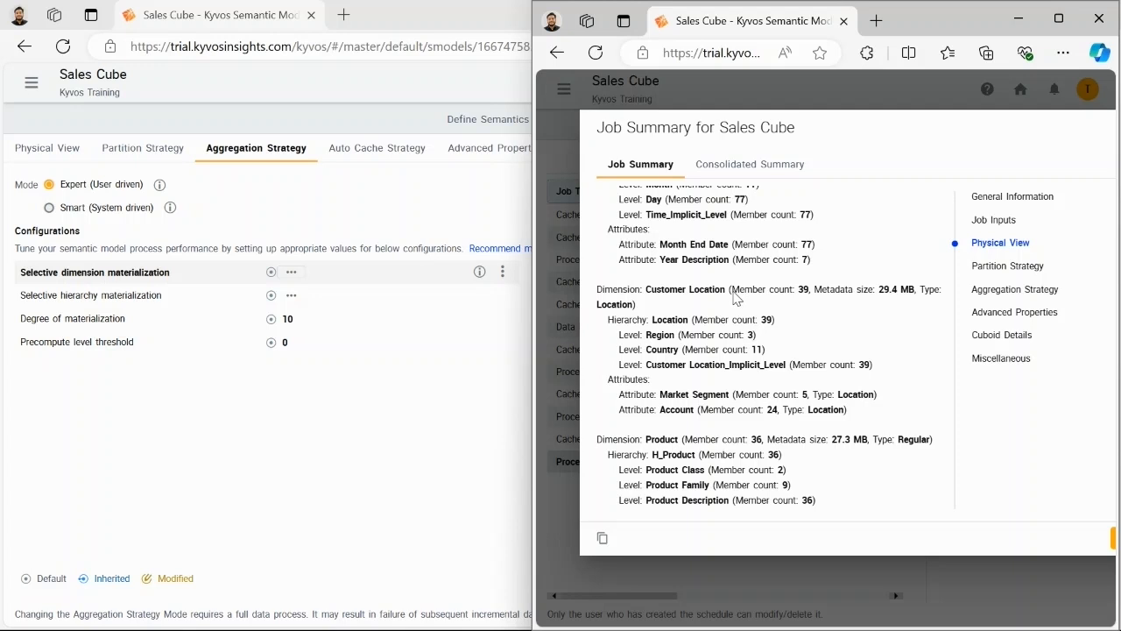
pyautogui.scroll(2, 714, 332)
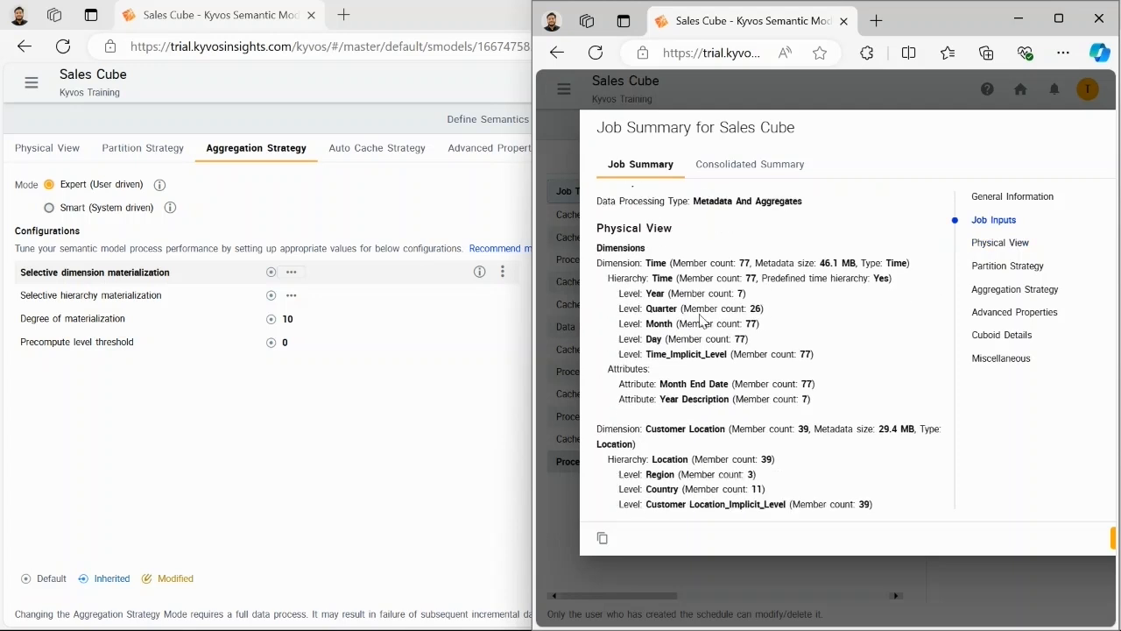
pyautogui.scroll(-1, 702, 320)
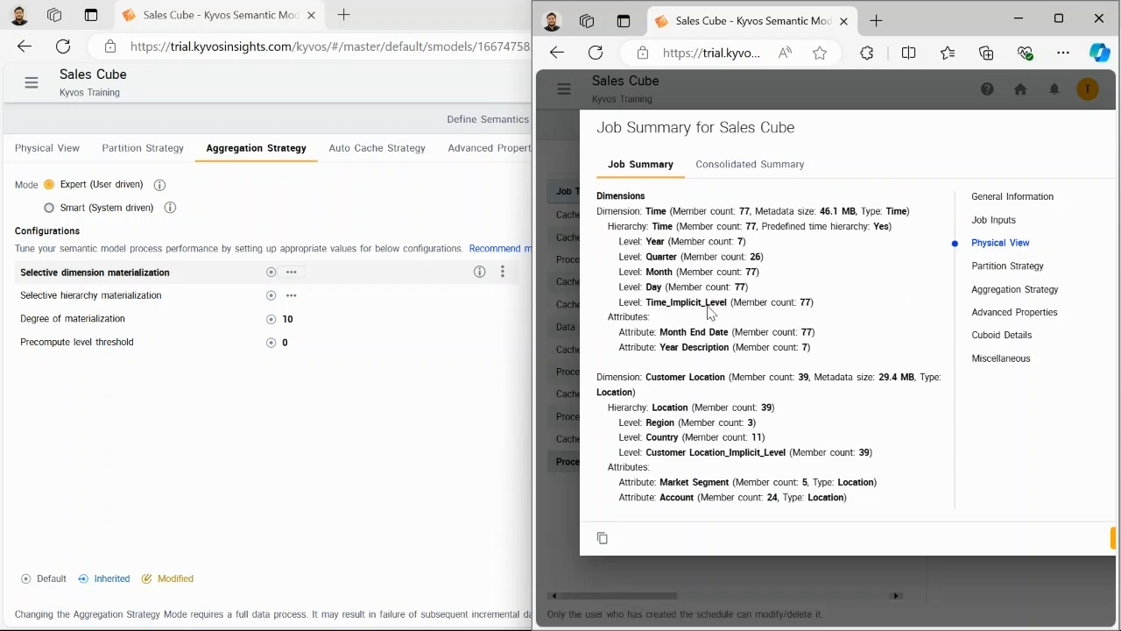
pyautogui.scroll(-1, 706, 300)
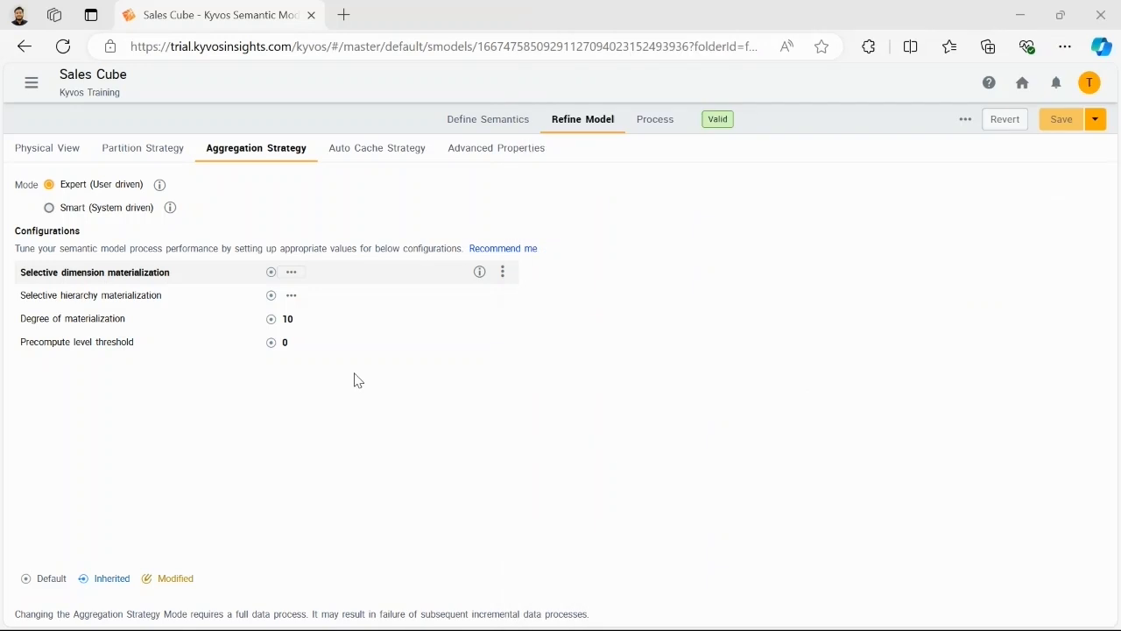
# Step: Try limiting selective hierarchy materialization of Customer Location.Location to levels down to Country, and cancel the dialog
pyautogui.click(291, 296)
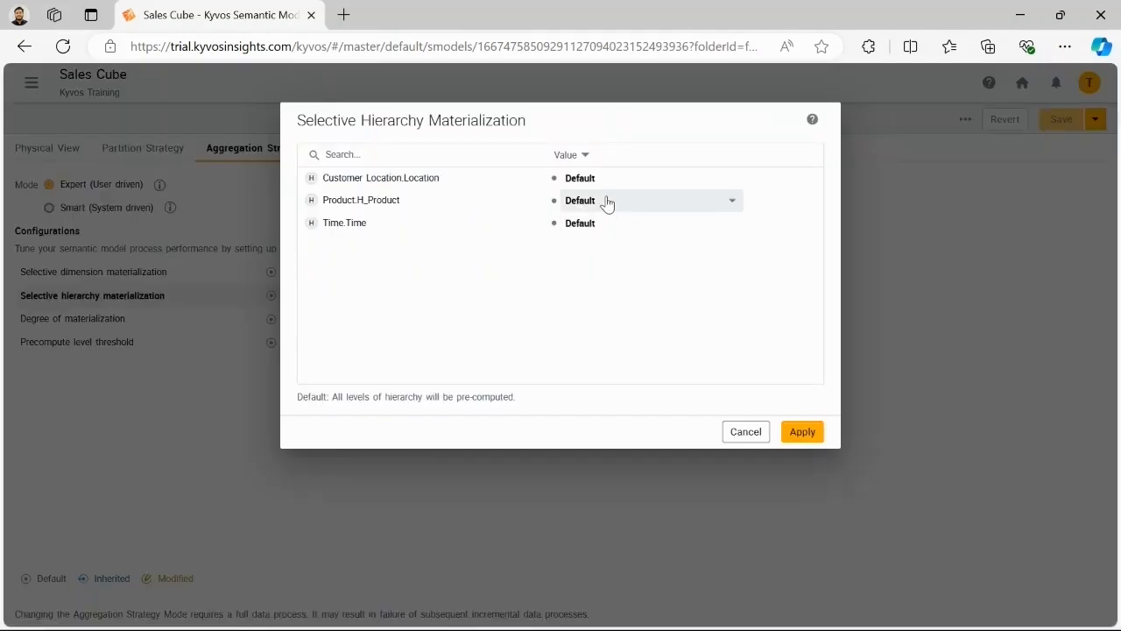
pyautogui.click(664, 183)
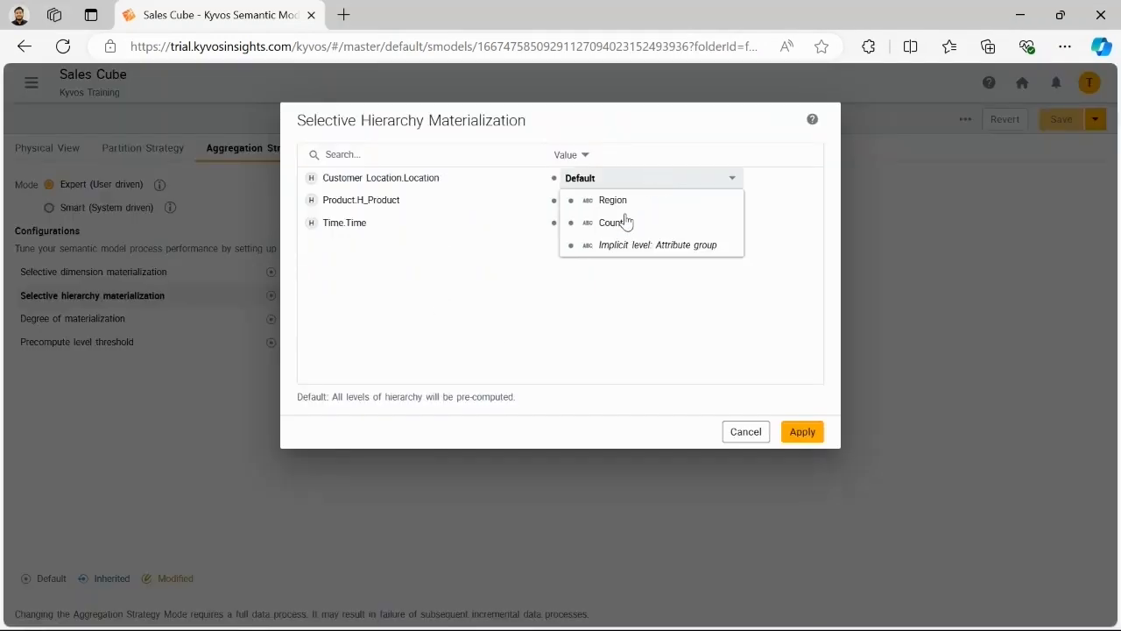
pyautogui.click(624, 224)
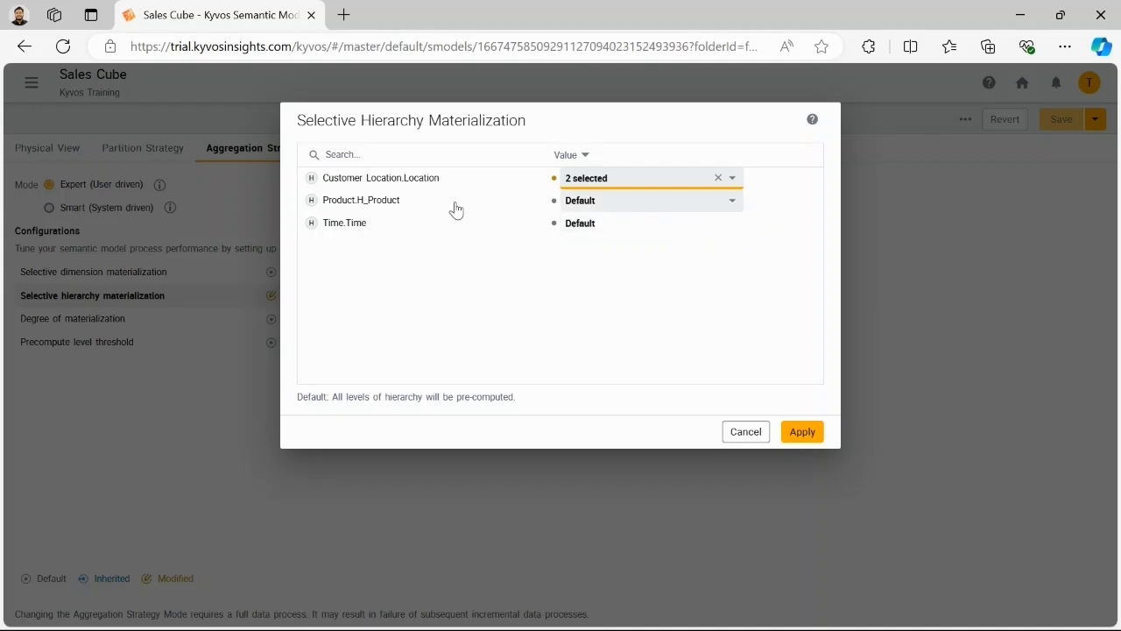
pyautogui.click(746, 431)
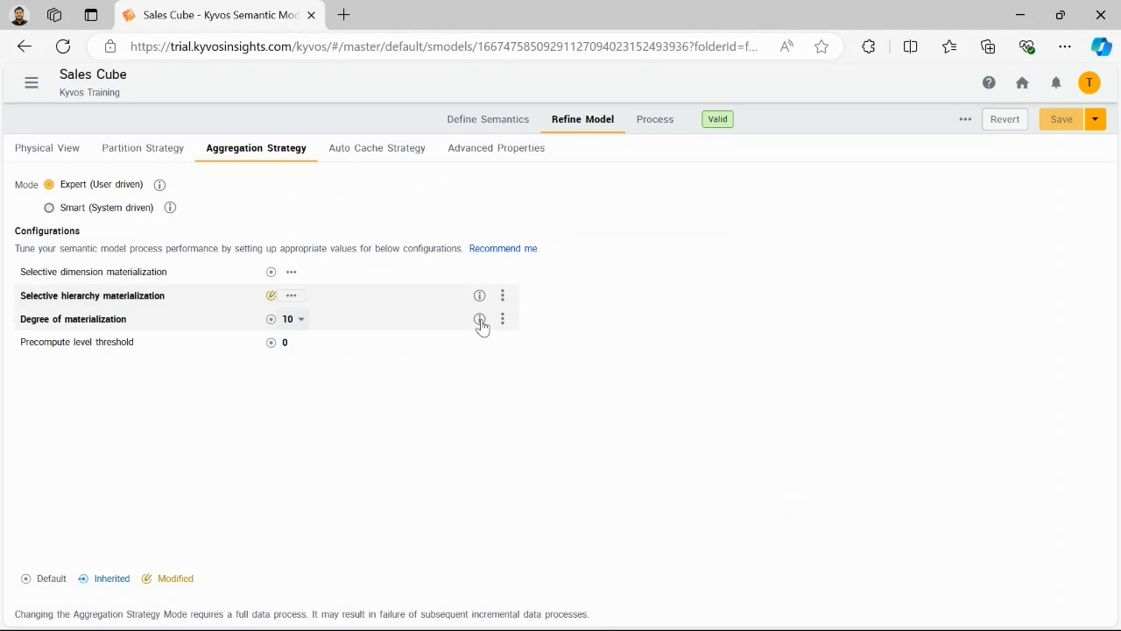
# Step: Show the description of Degree of materialization, and switch the aggregation strategy mode to Smart (System driven), checking its materialization level options
pyautogui.click(480, 322)
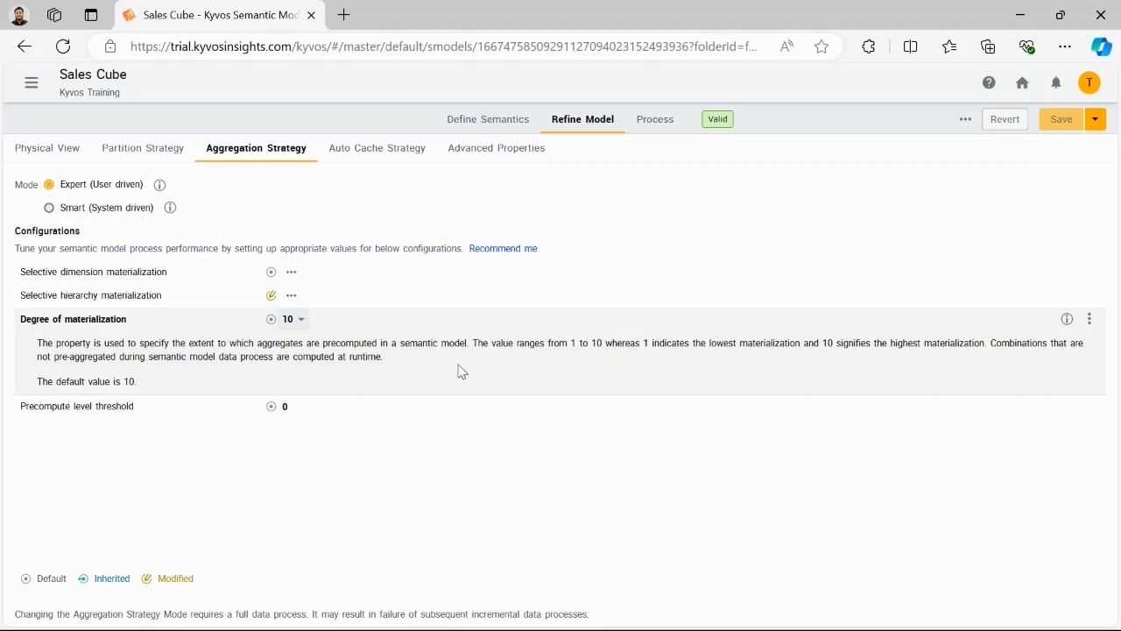
pyautogui.click(49, 207)
pyautogui.moveTo(170, 236)
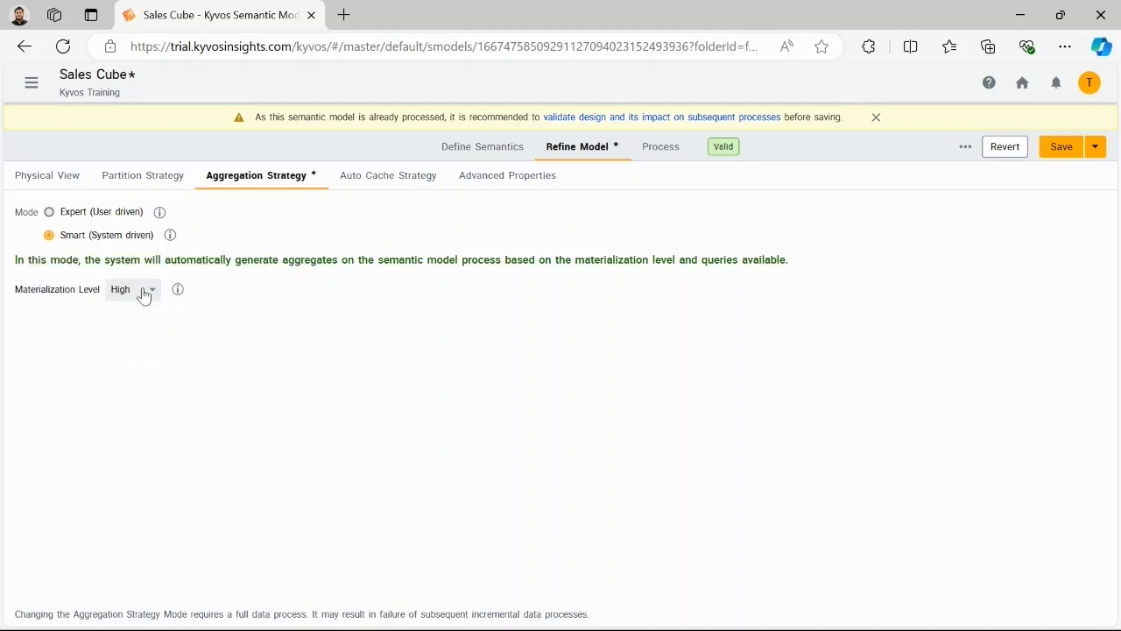
pyautogui.click(145, 293)
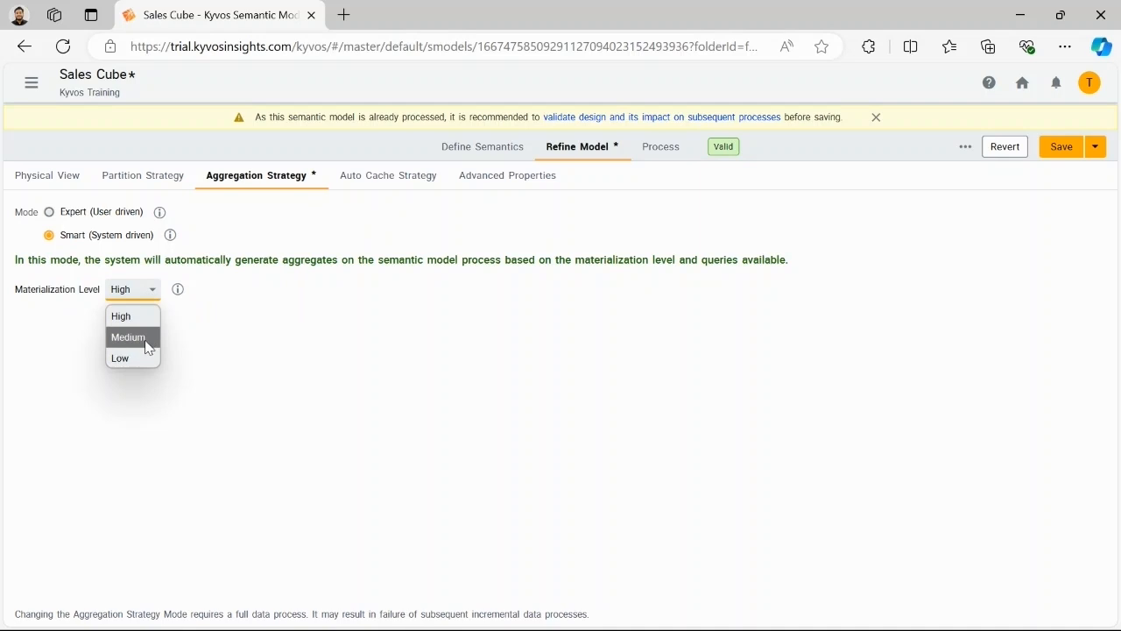
pyautogui.click(344, 367)
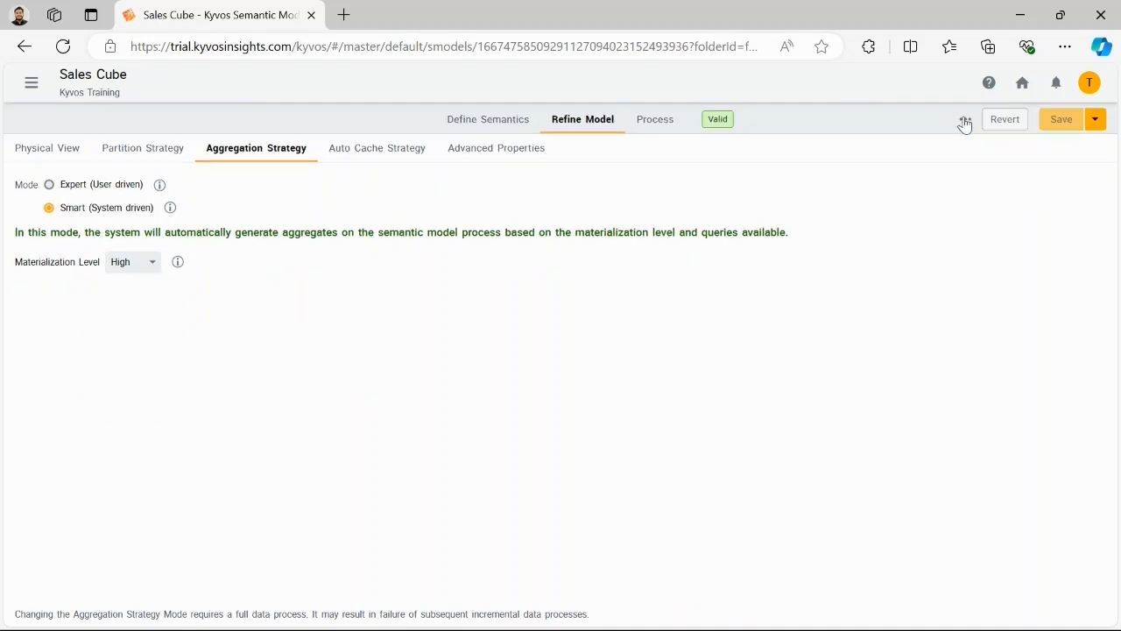
# Step: Examine the fields grouped, summarized and filtered in the semantic model's query patterns, including the Sales Channel and Product Description patterns, and close them
pyautogui.click(964, 123)
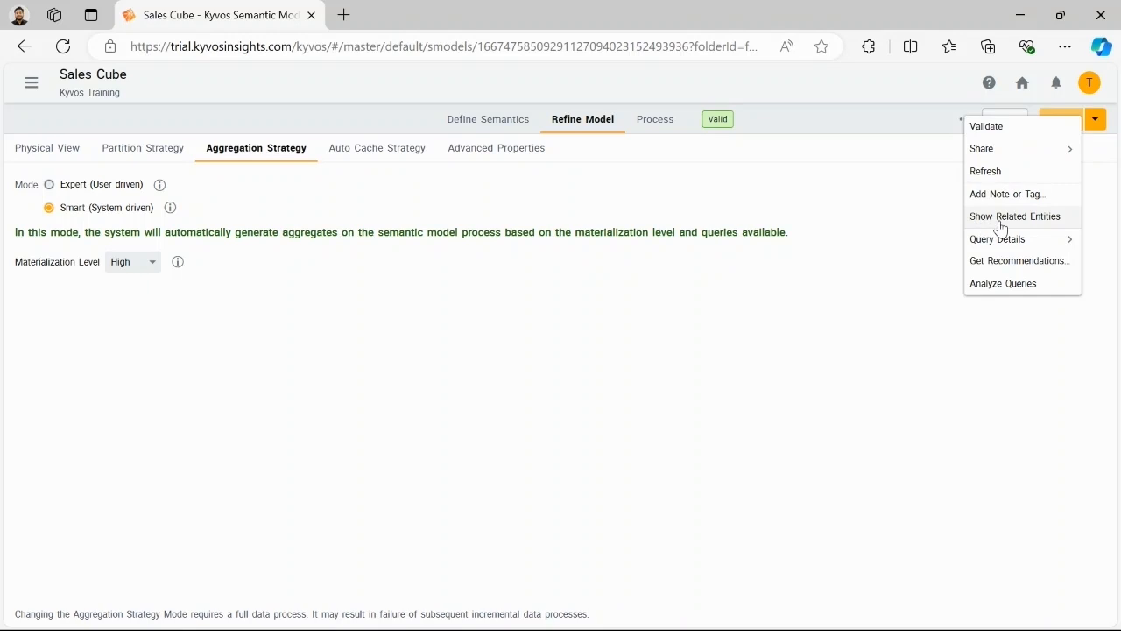
pyautogui.moveTo(998, 238)
pyautogui.click(895, 288)
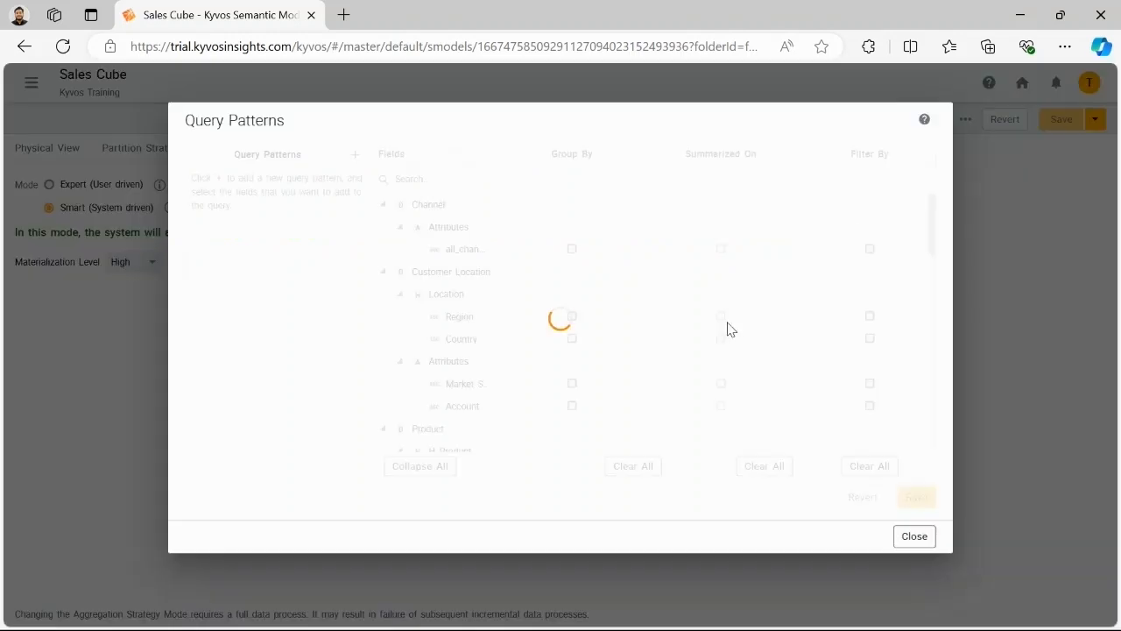
pyautogui.scroll(-1, 470, 254)
pyautogui.scroll(-2, 471, 255)
pyautogui.click(327, 226)
pyautogui.scroll(-2, 513, 279)
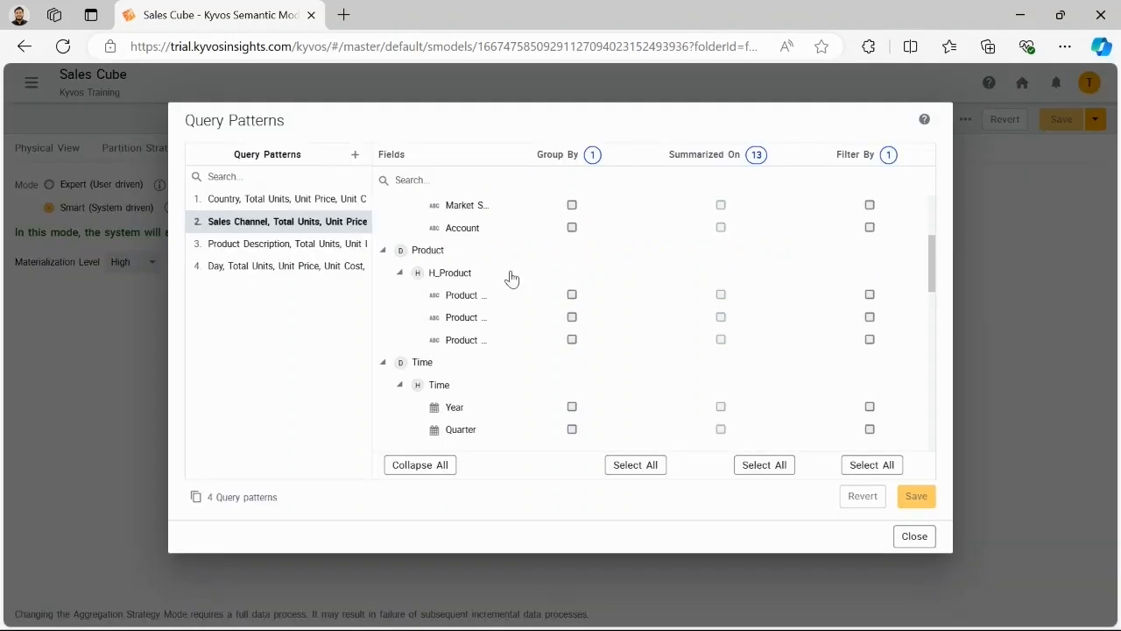
pyautogui.click(328, 246)
pyautogui.scroll(-1, 522, 270)
pyautogui.click(915, 536)
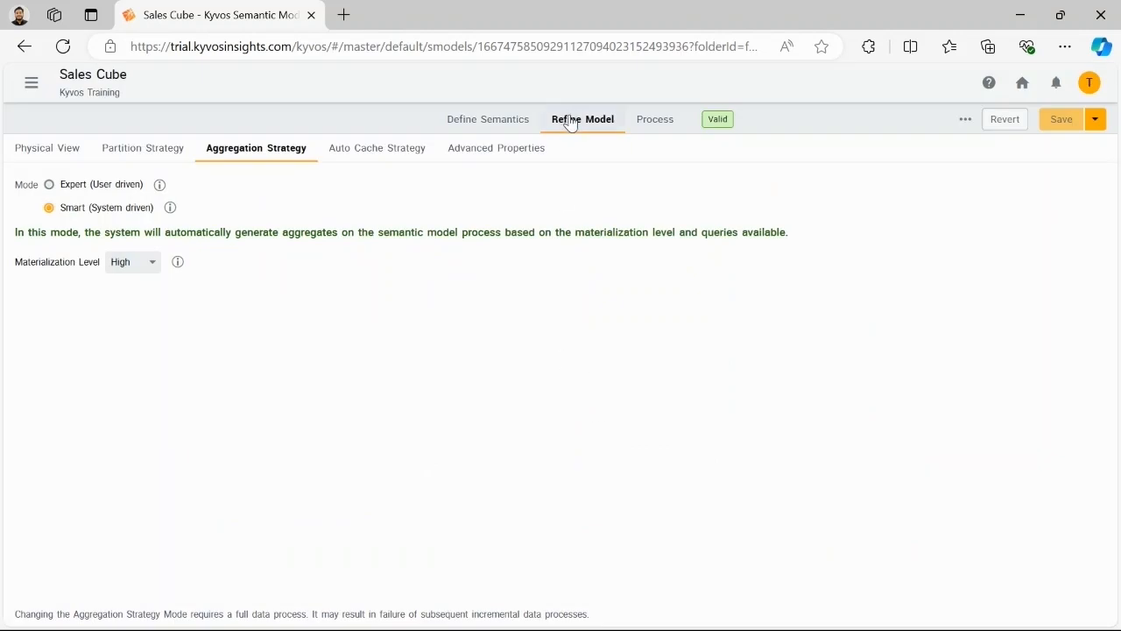
# Step: Set the kyvos.build.aggregate.type property to Tabular in the model's advanced aggregation properties
pyautogui.click(515, 158)
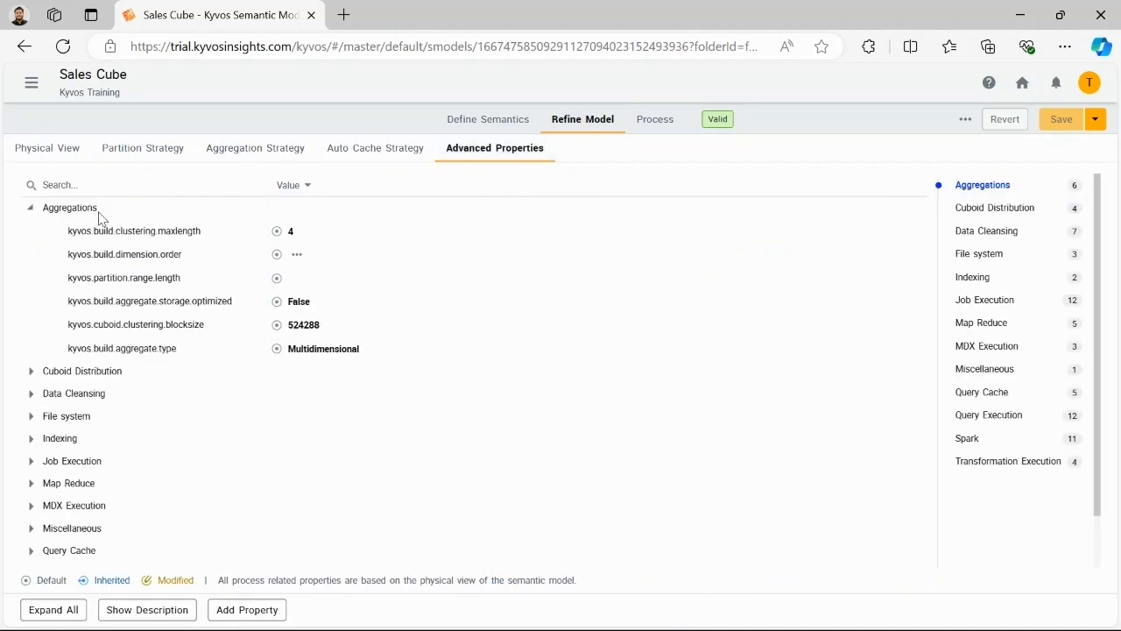
pyautogui.click(317, 350)
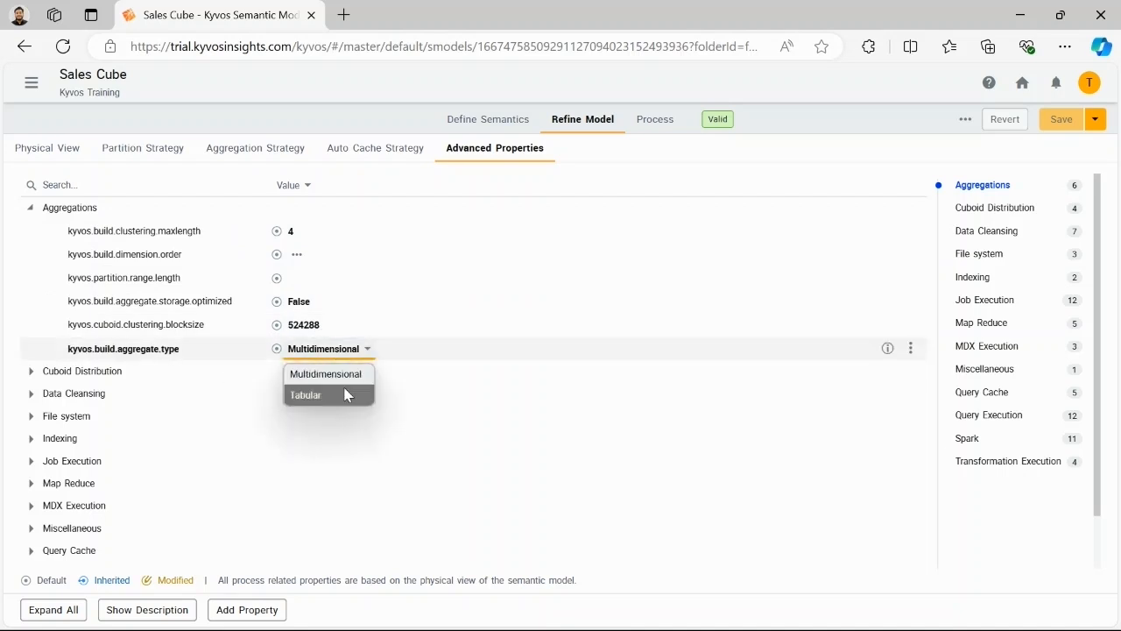
pyautogui.click(347, 393)
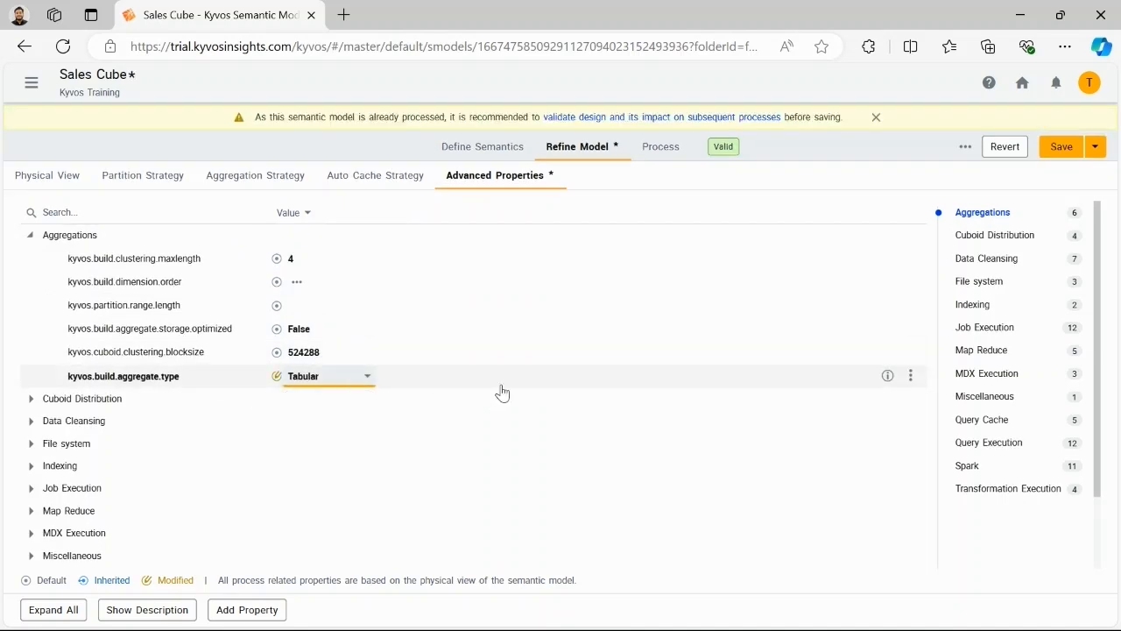